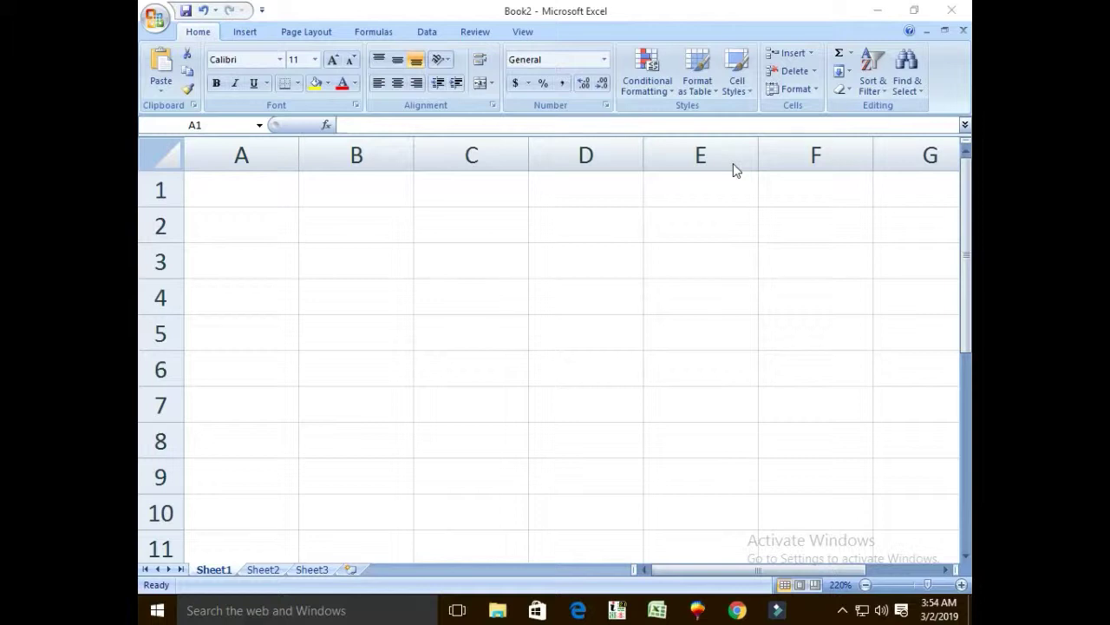
Step: Enter the DATE heading in A1 with 02/03/2019 and 03/03/2019 below it
click(231, 189)
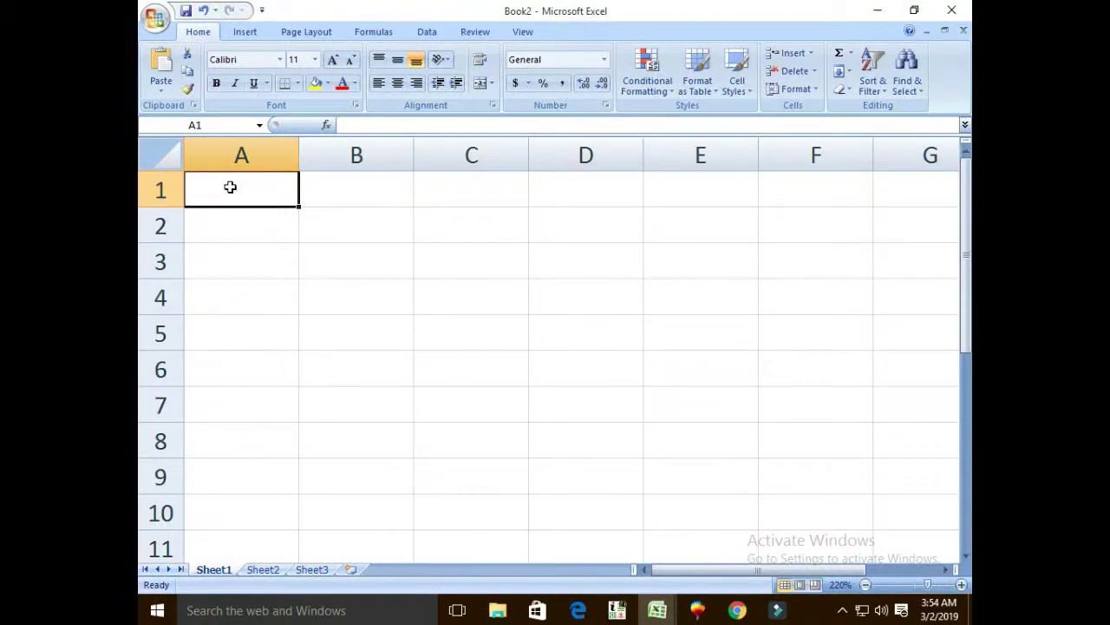
text(DA)
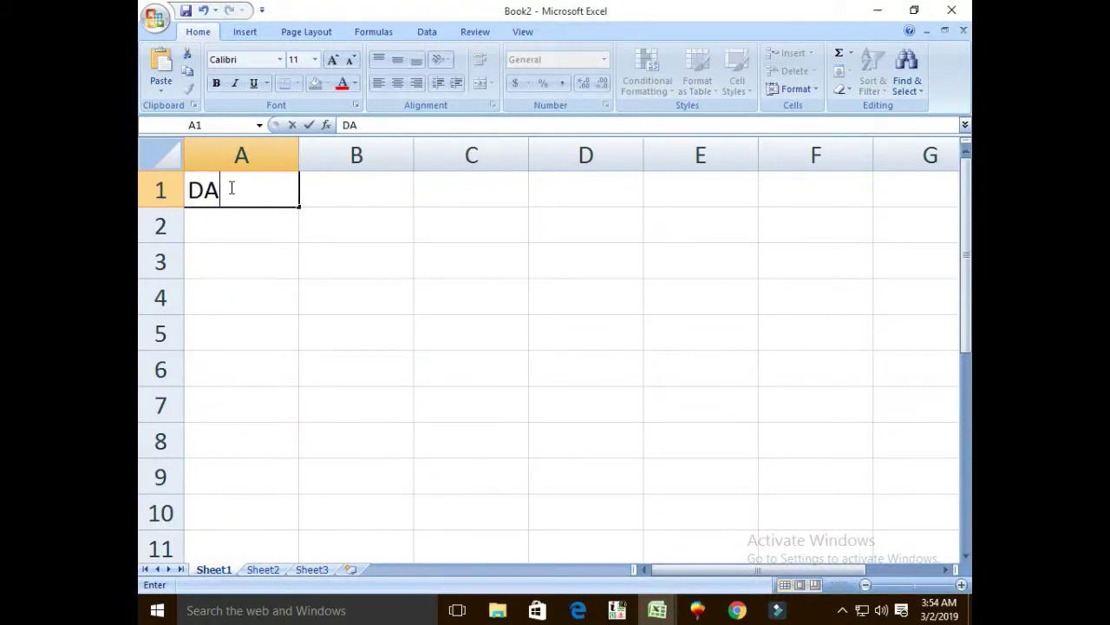
text(TE)
key(Return)
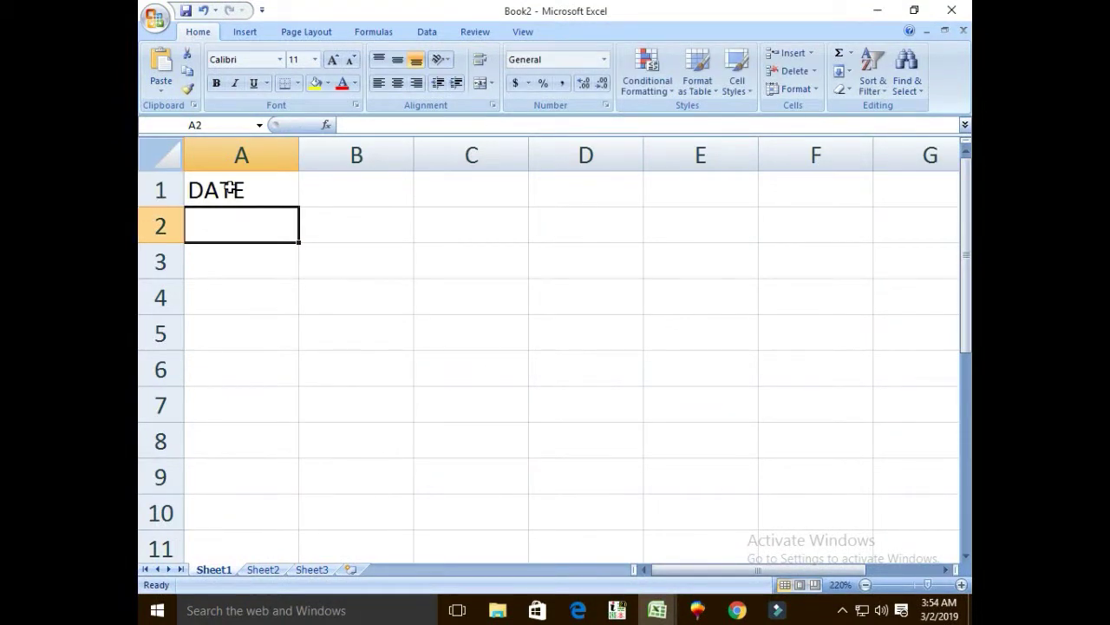
text(02/0)
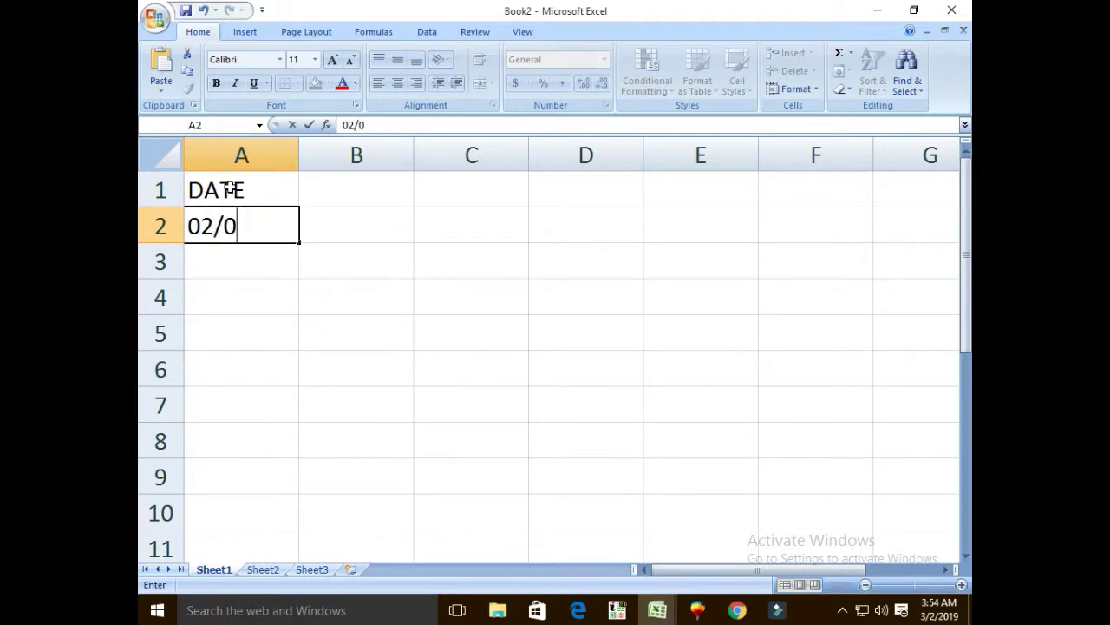
text(3/2019)
key(Return)
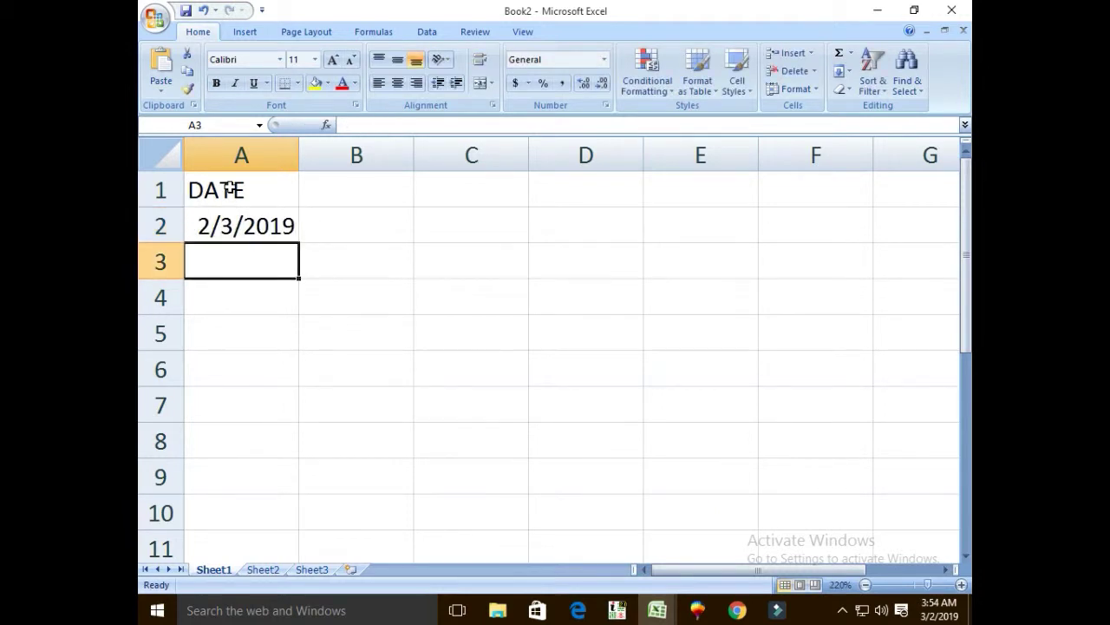
text(03/03)
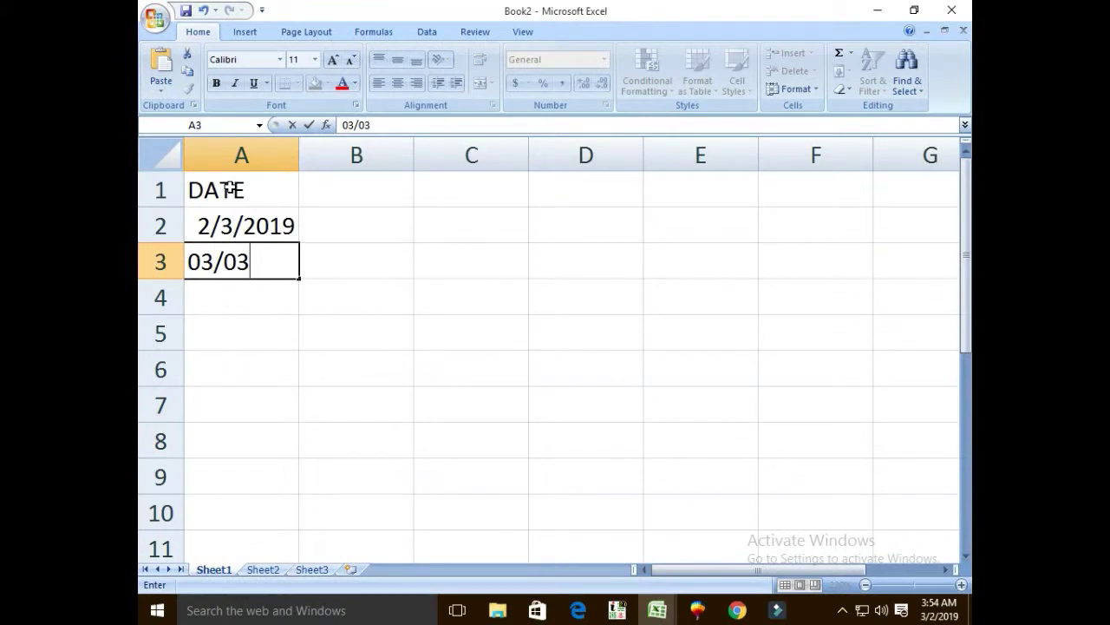
text(/2019)
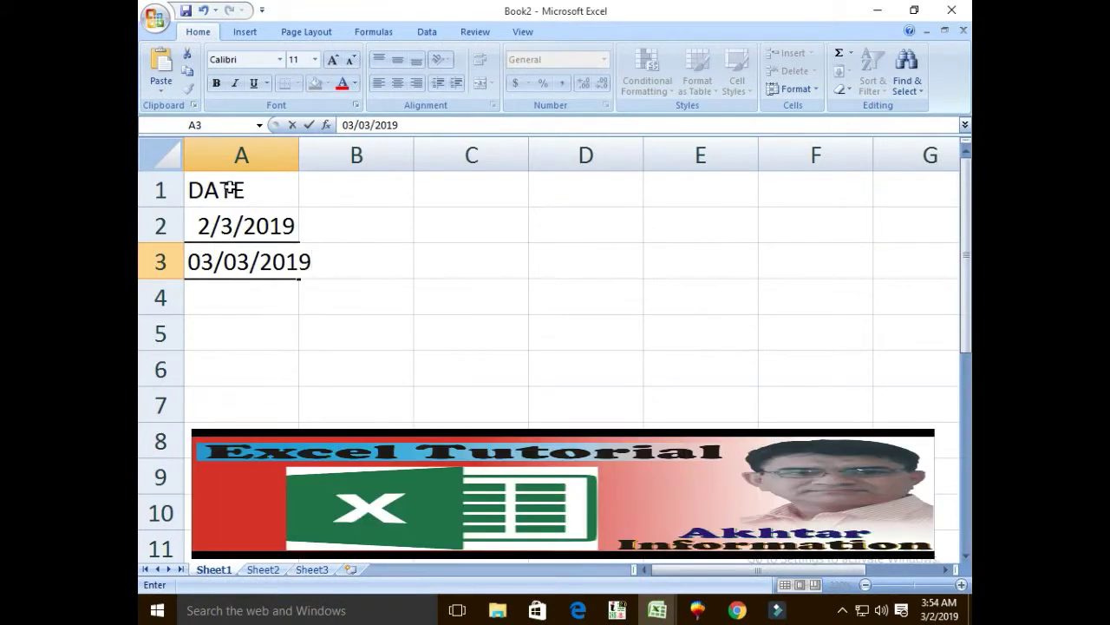
key(Return)
Step: Fill the date series down column A from the two starting dates
drag(245, 233, 298, 405)
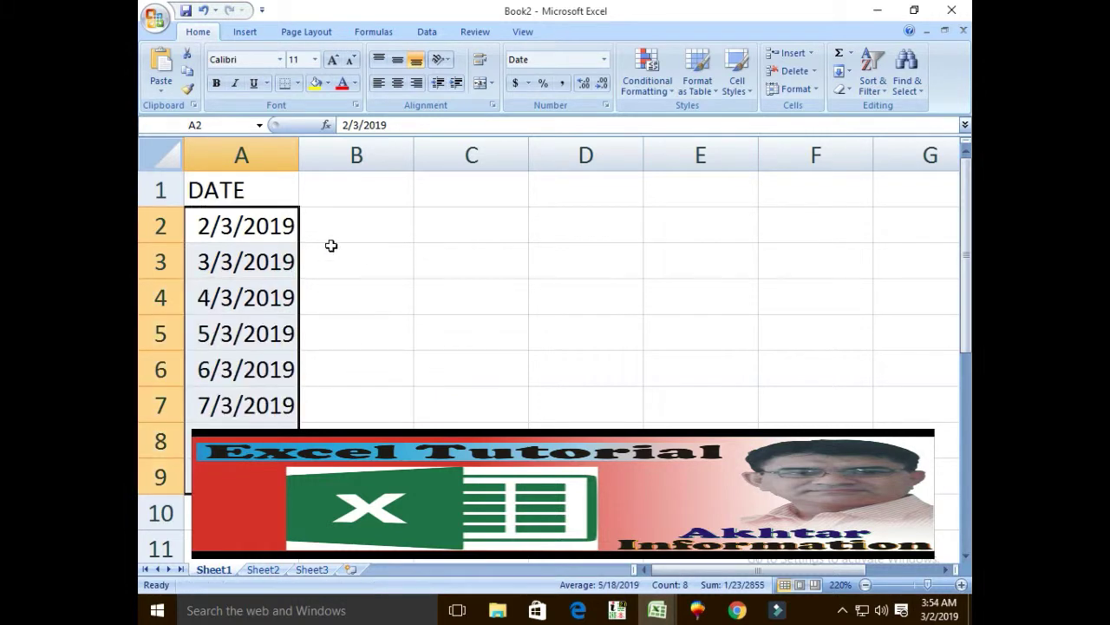
click(339, 219)
key(Up)
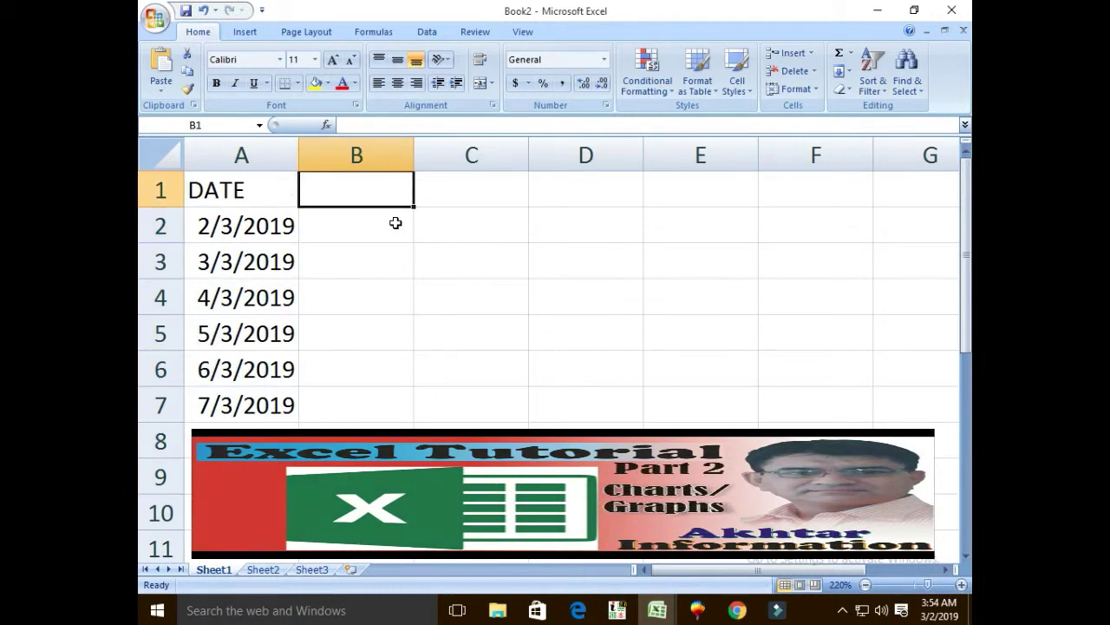
Step: Enter the headings DAY, MACHINE and PUR in B1 through D1
text(DAY)
key(Tab)
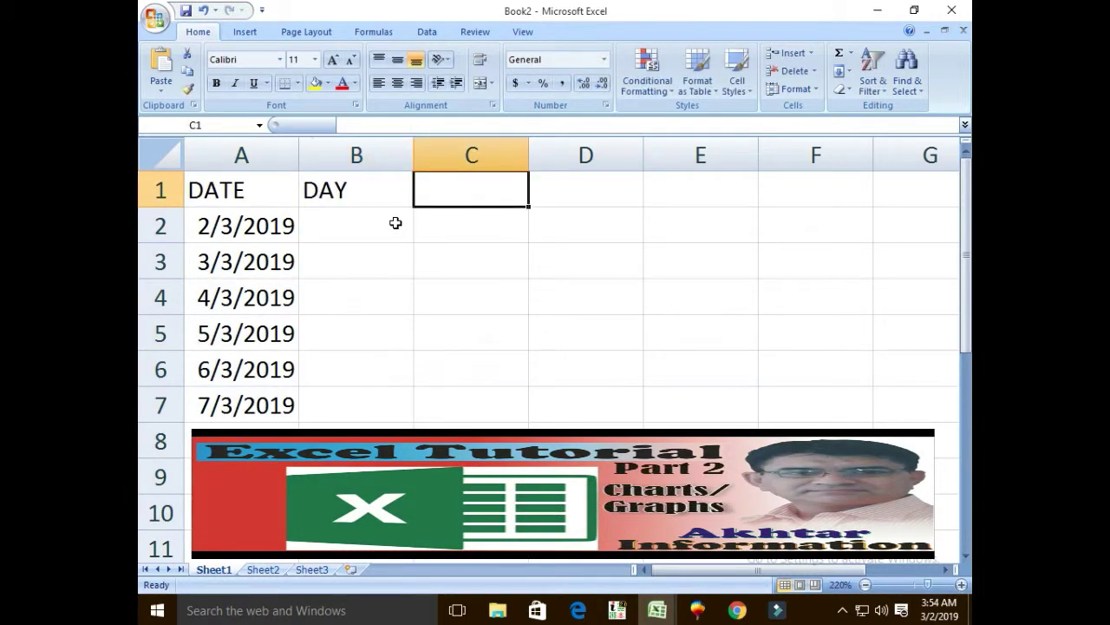
text(MACHIN)
key(BackSpace)
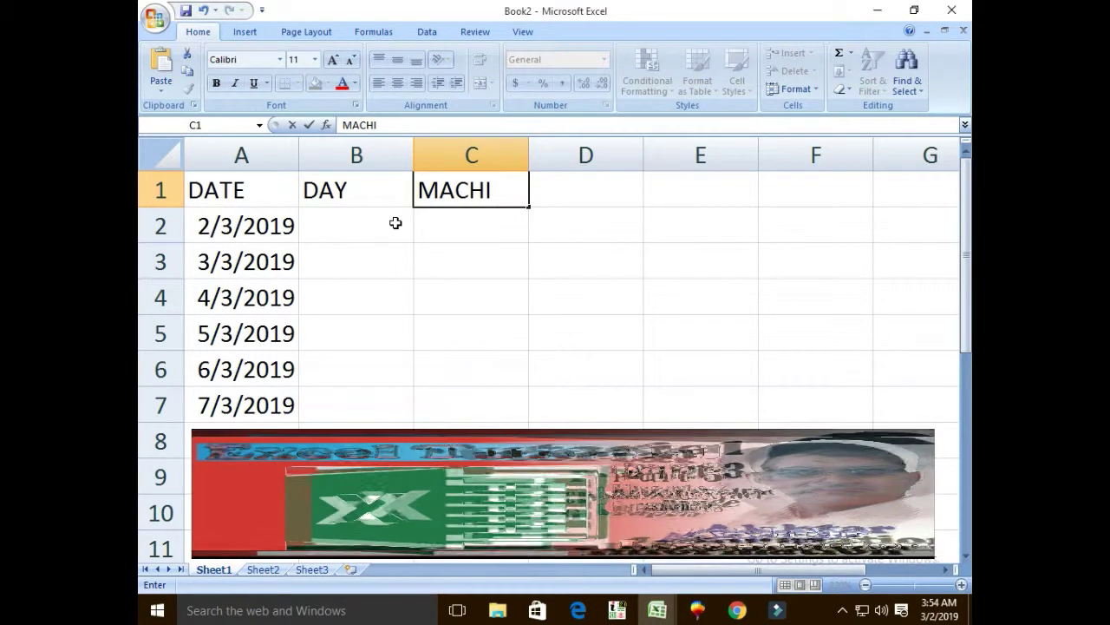
text(NCE)
key(BackSpace)
key(BackSpace)
text(E)
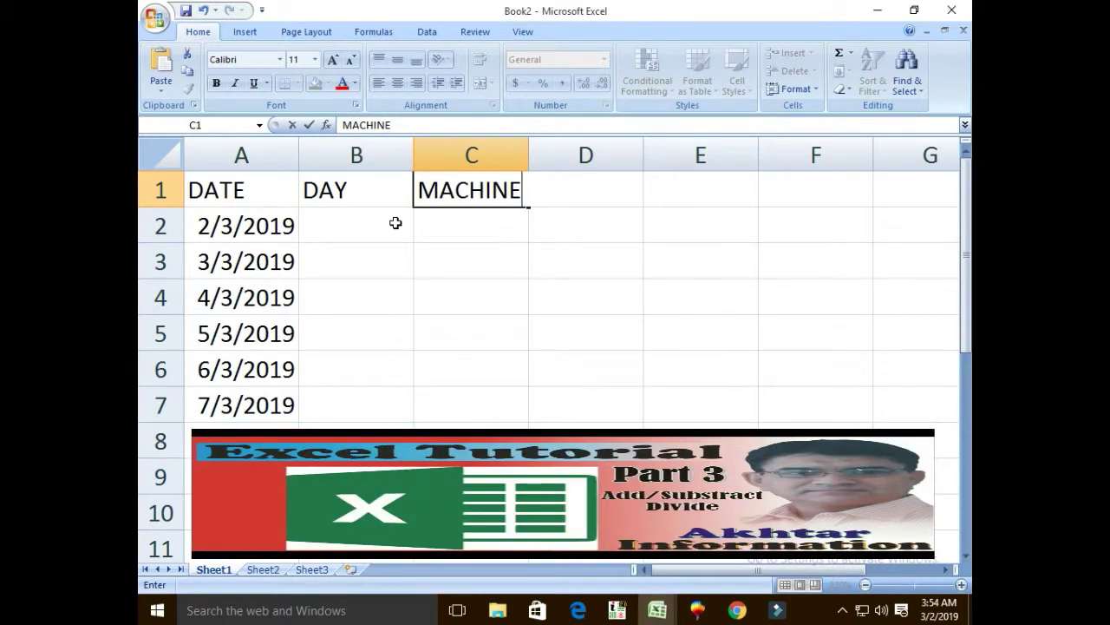
key(Tab)
text(PUR)
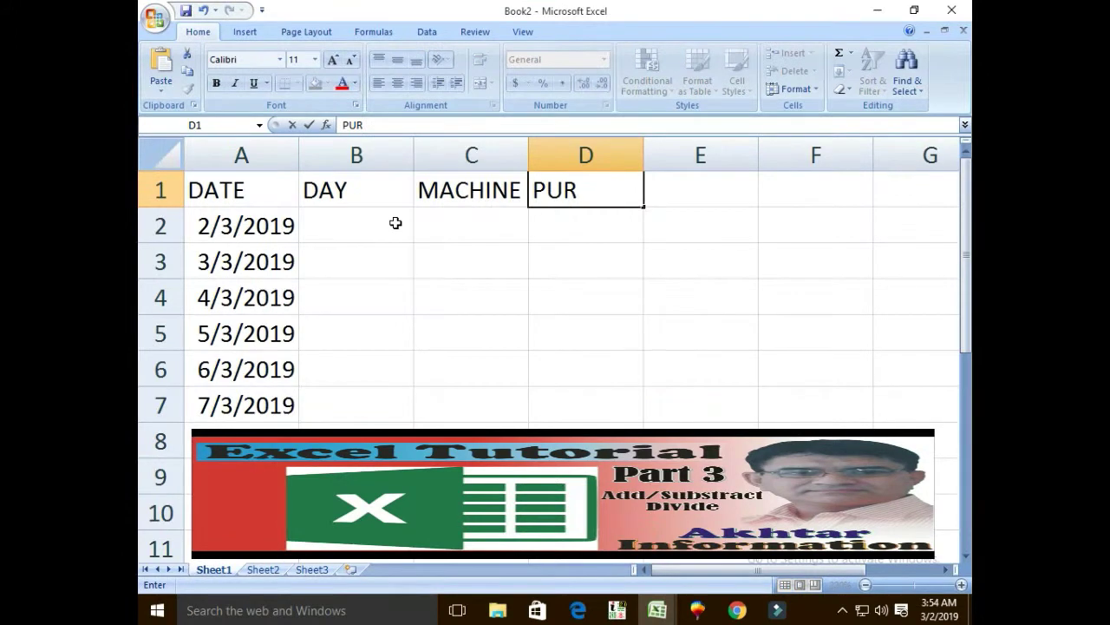
key(Tab)
Step: Enter the headings SALE, TOTAL, RATE/U, AMOUNT and SALE AMOUNT in E1 through I1
text(SALE)
key(BackSpace)
text(LE)
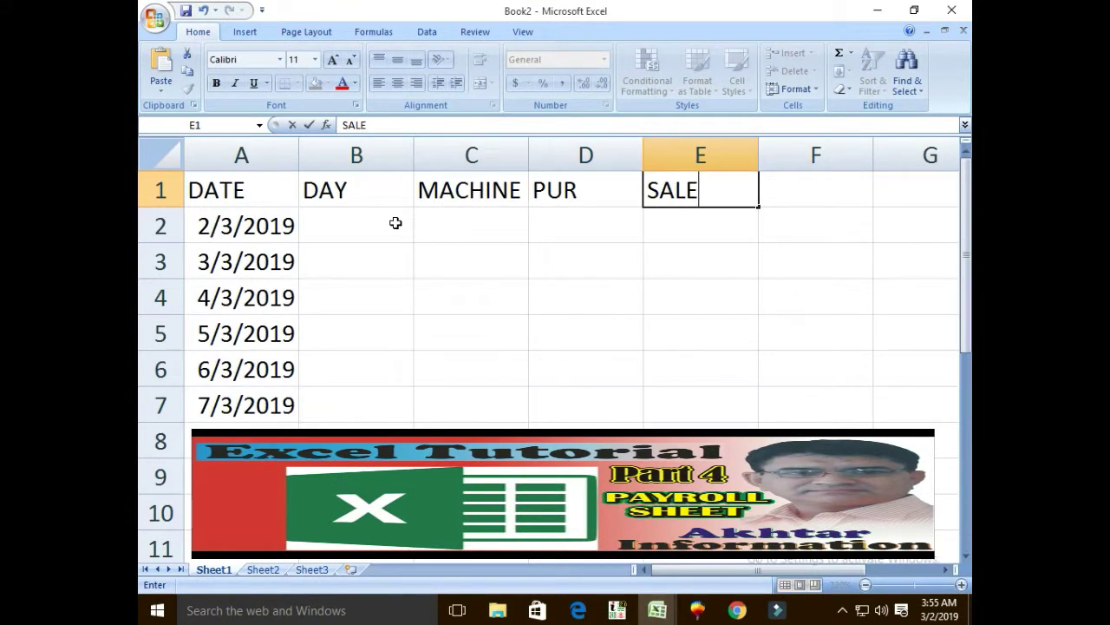
key(Tab)
text(TOTAL)
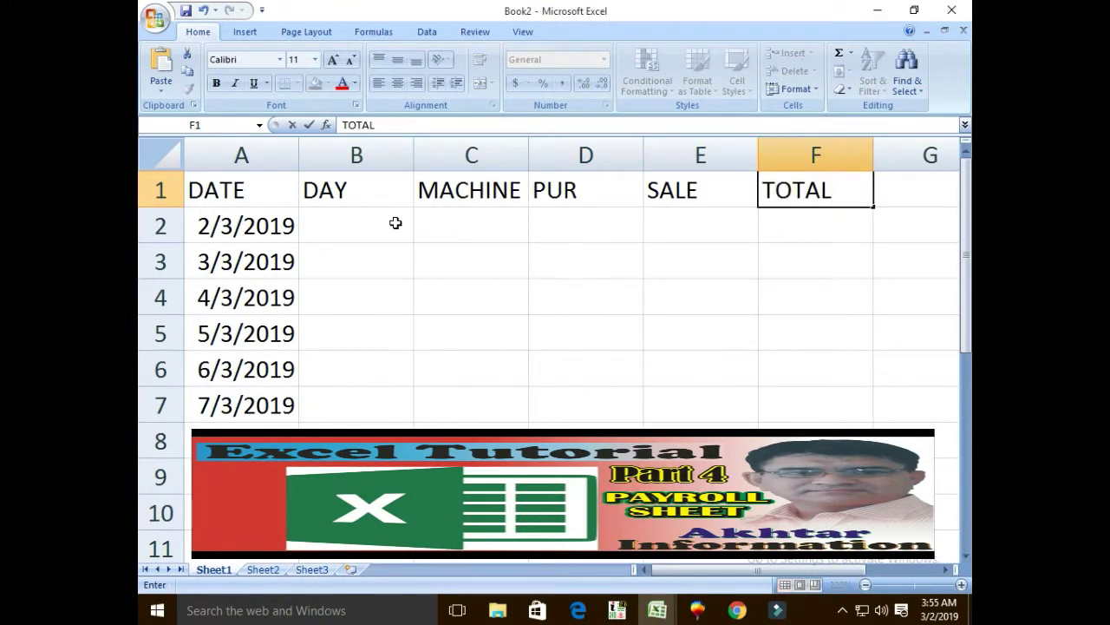
key(Tab)
text(RATE)
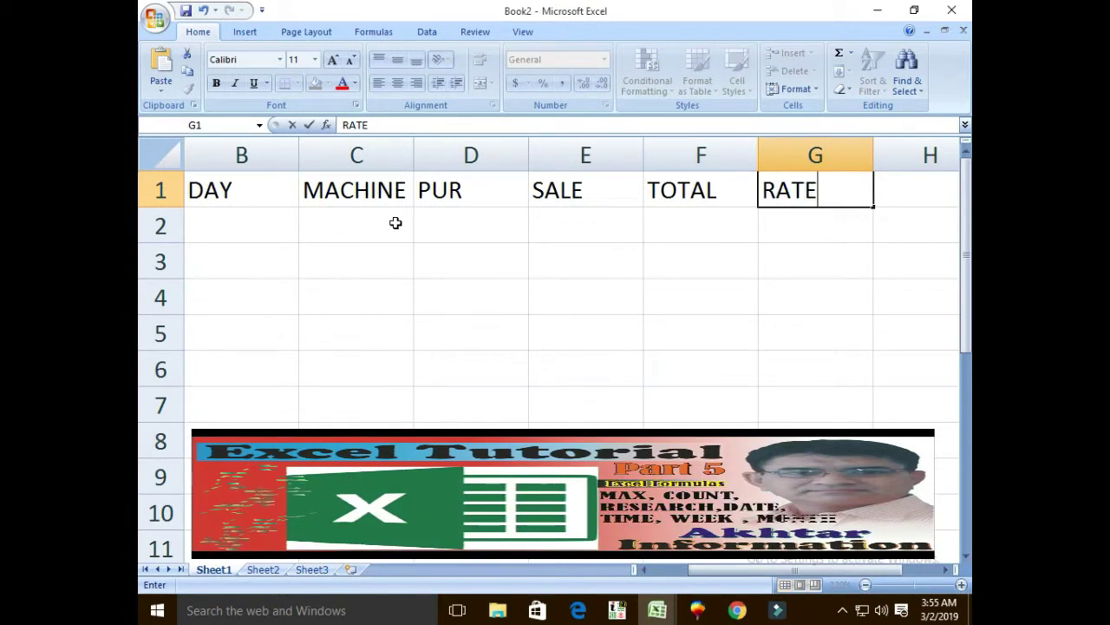
text(/U)
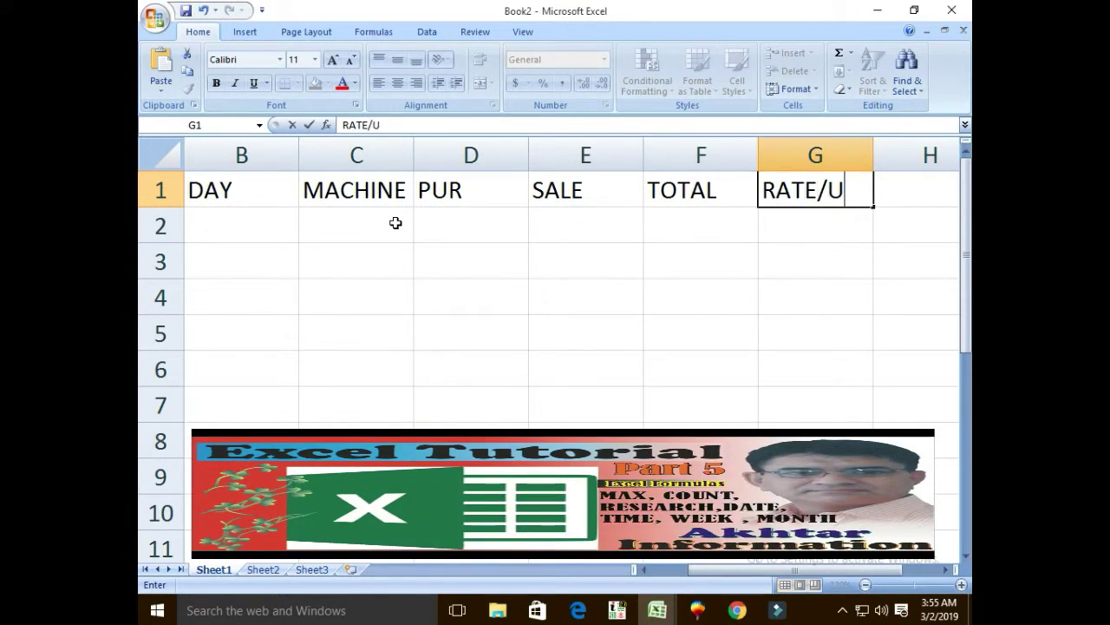
key(Tab)
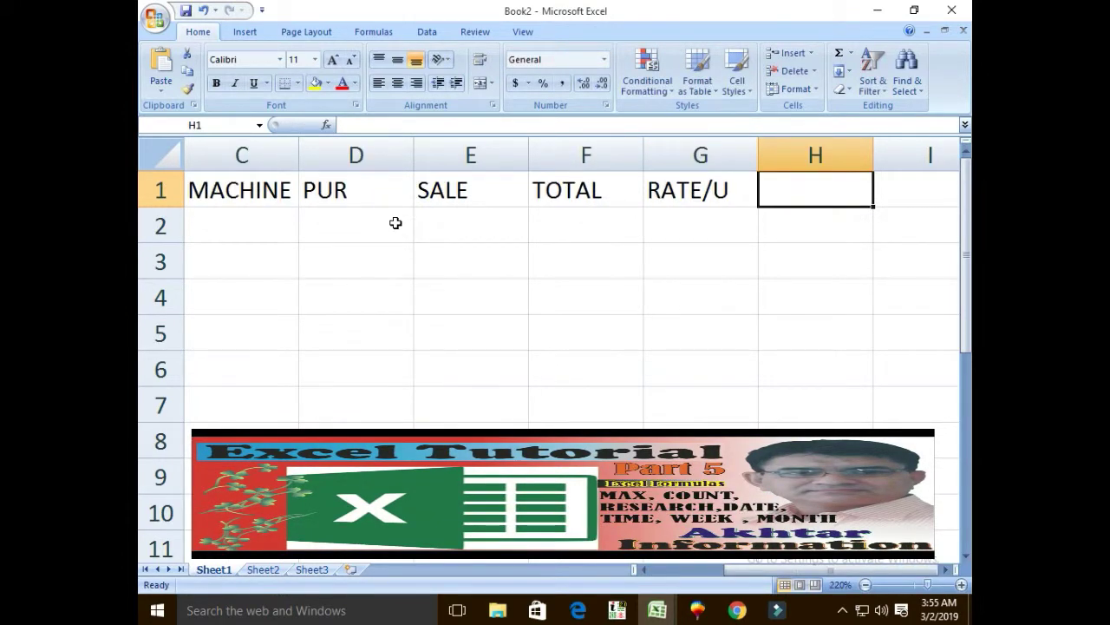
text(AMOUNT)
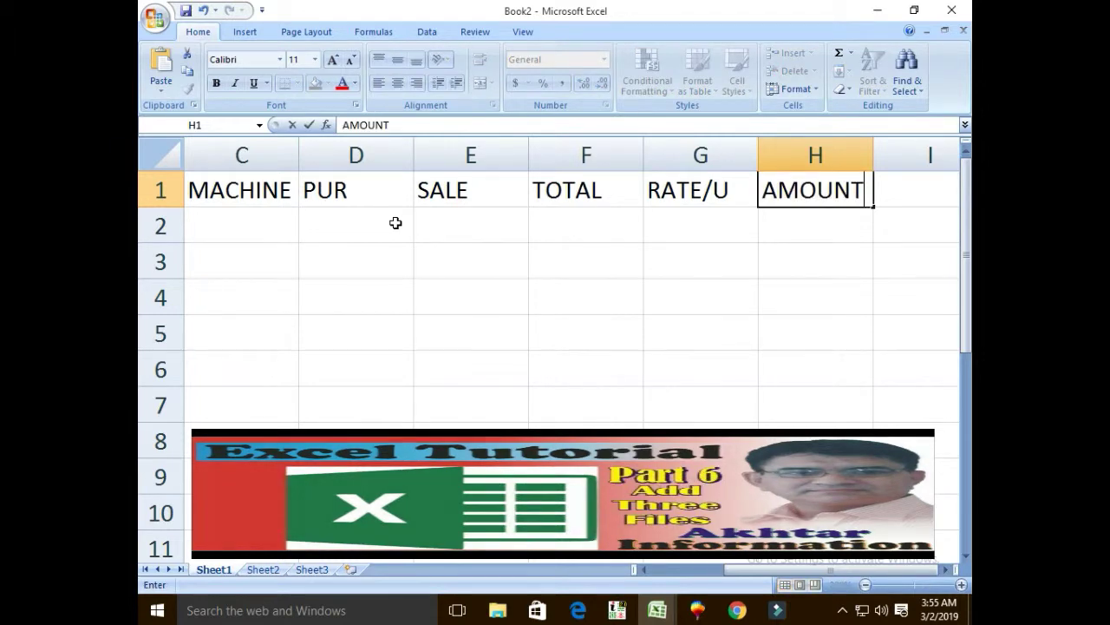
key(Tab)
text(SALE )
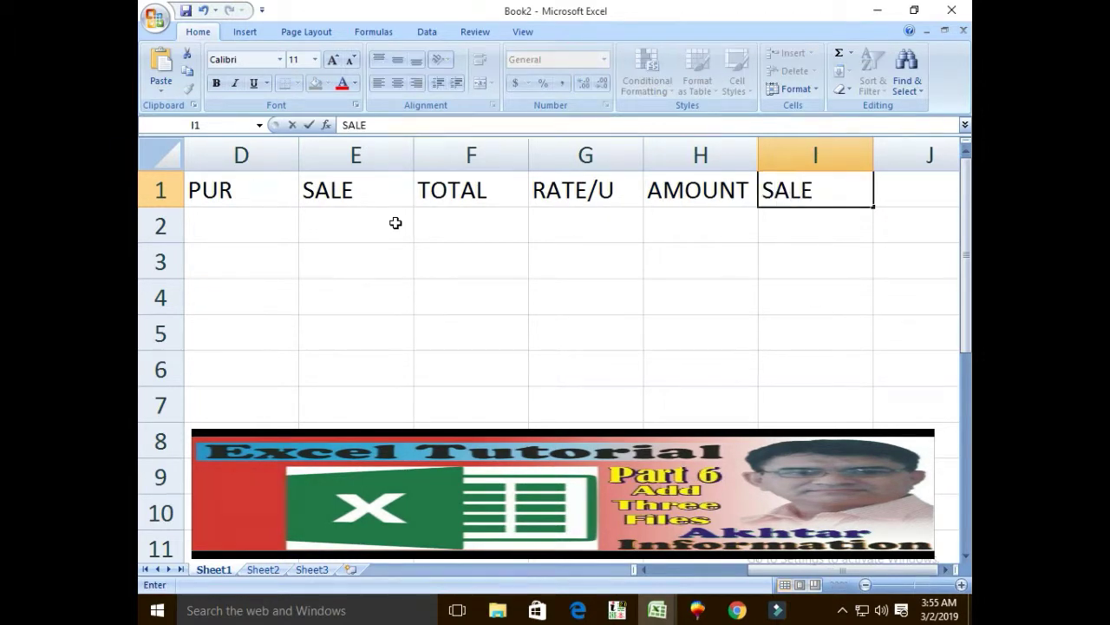
text(AMOUNT)
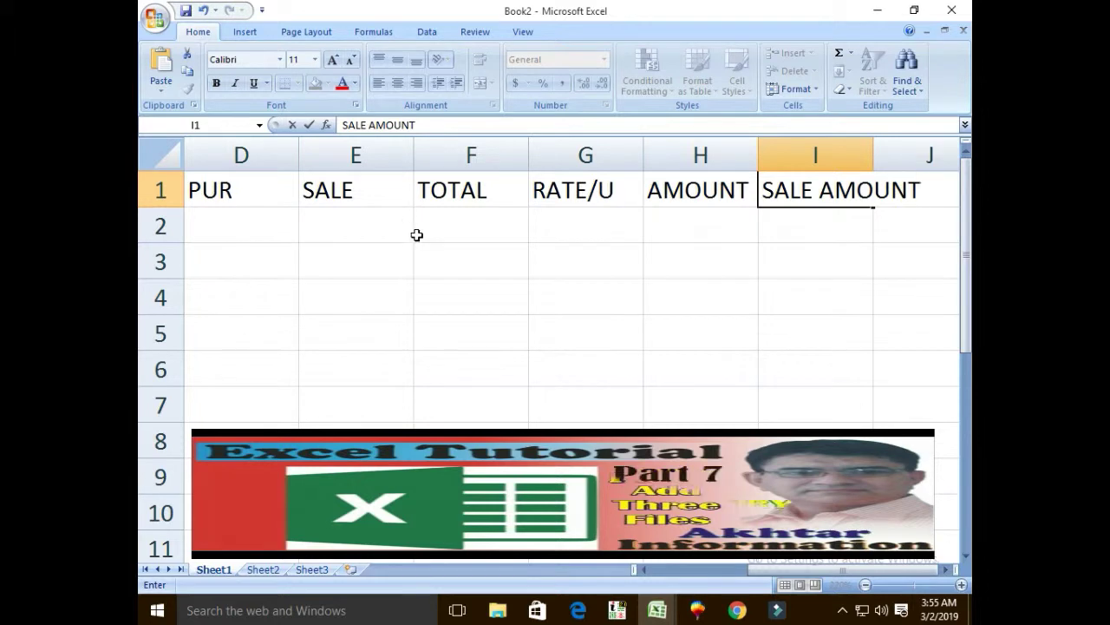
Step: Apply Wrap Text to the SALE AMOUNT heading in I1 so it spans two lines
click(776, 221)
click(781, 188)
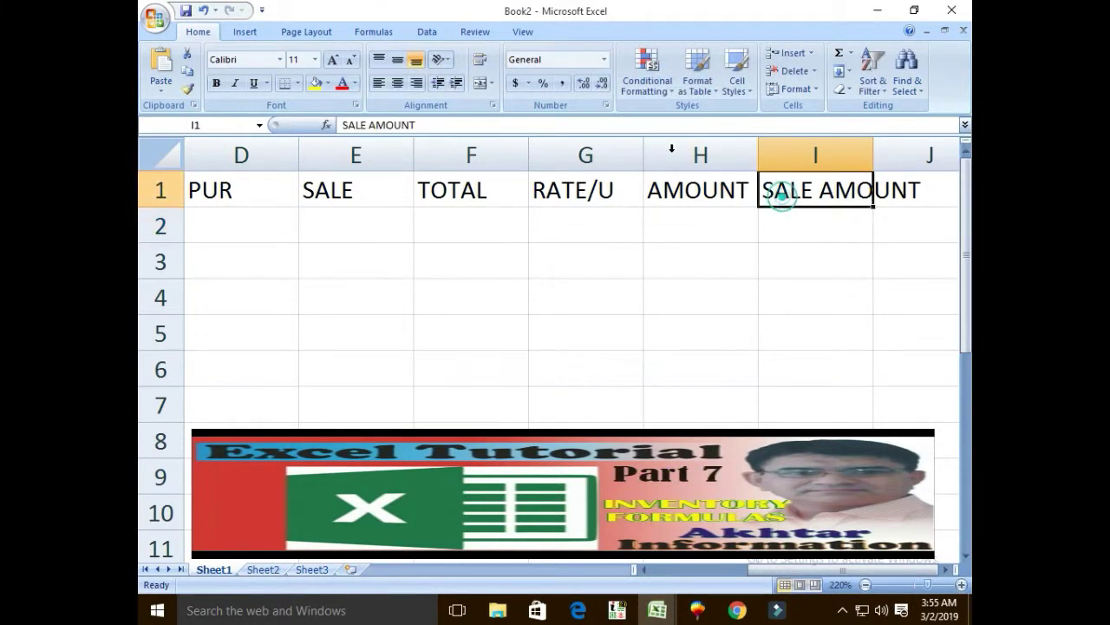
click(478, 59)
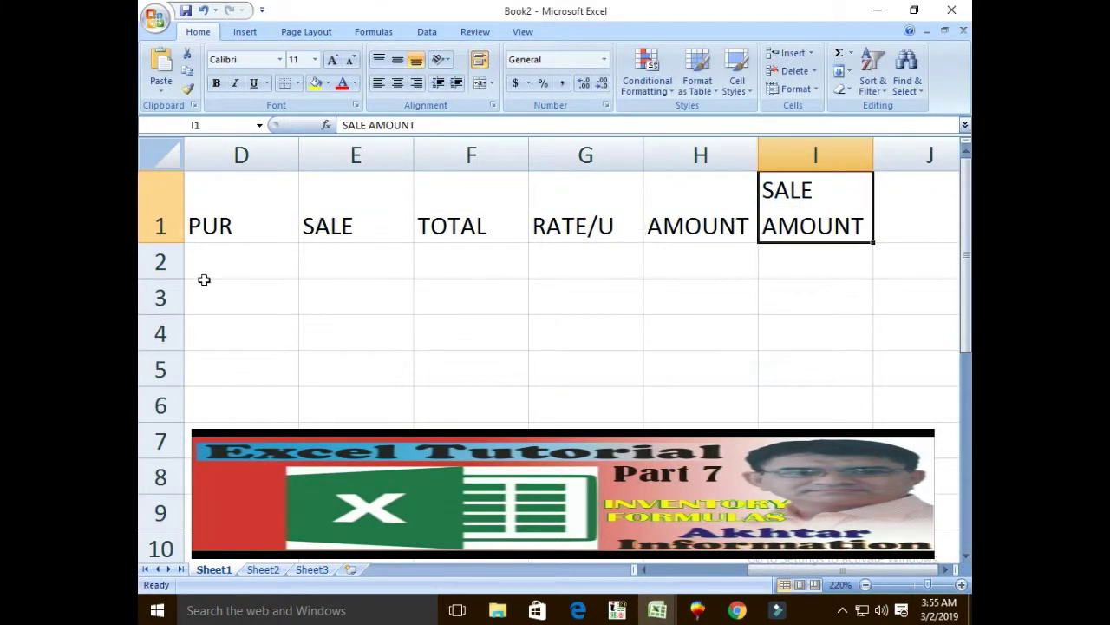
click(235, 267)
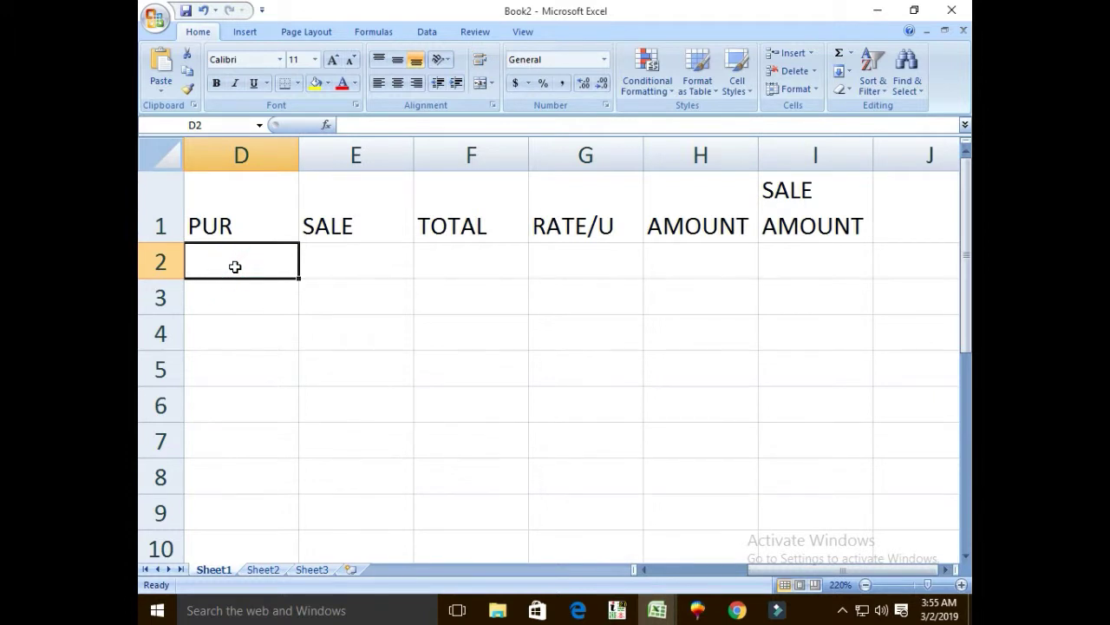
click(607, 569)
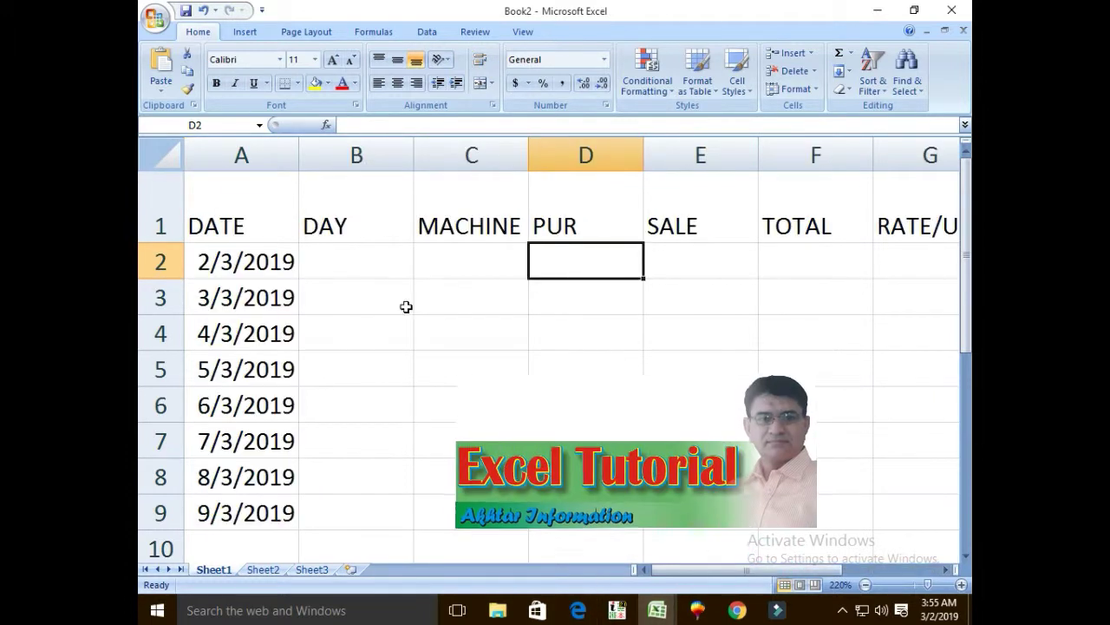
click(337, 260)
Step: Enter SAT and SUN under DAY and fill the weekday names down to row 9
text(SAT)
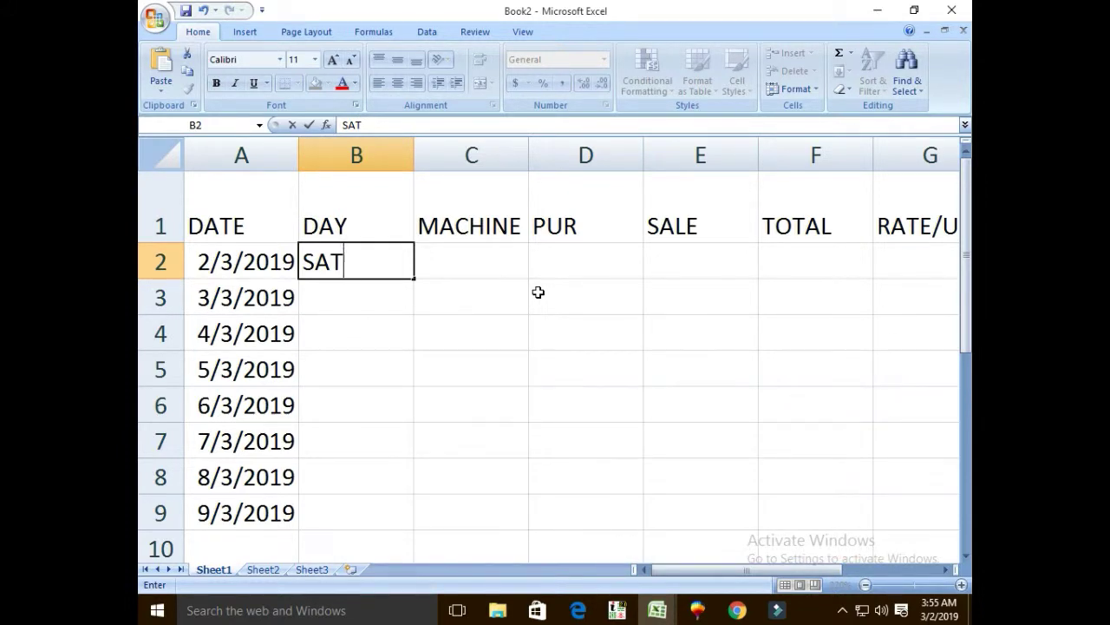
key(Return)
text(SUN)
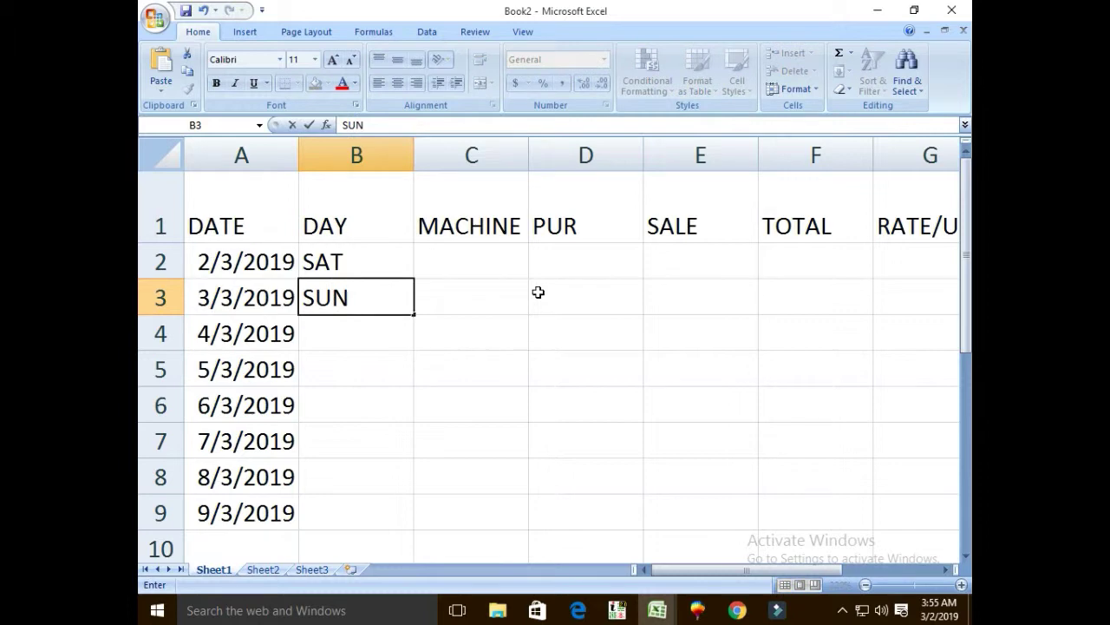
key(Return)
click(341, 297)
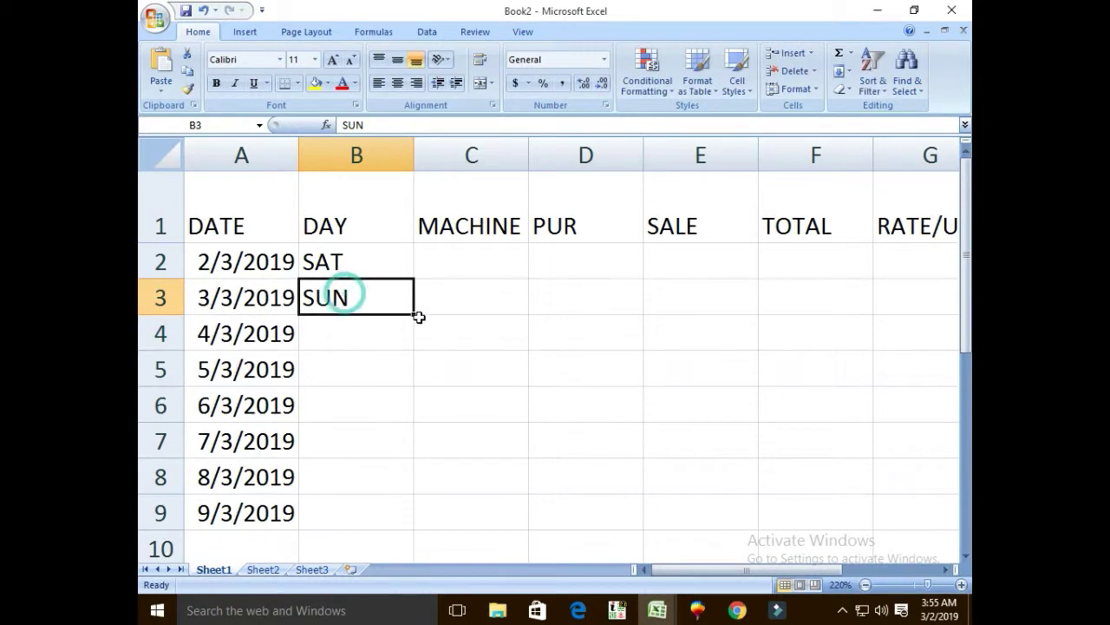
drag(415, 315, 404, 527)
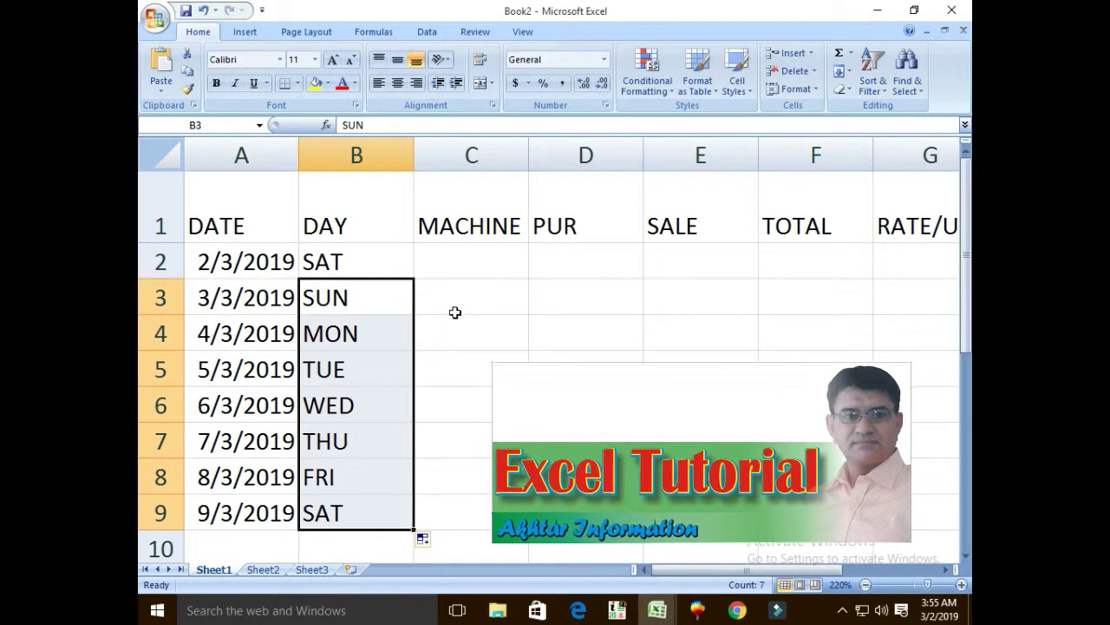
click(477, 268)
Step: Enter the first day's MACHINE 100, PUR 100 and SALE 20, and type =C2+D2-E2 in F2
text(10)
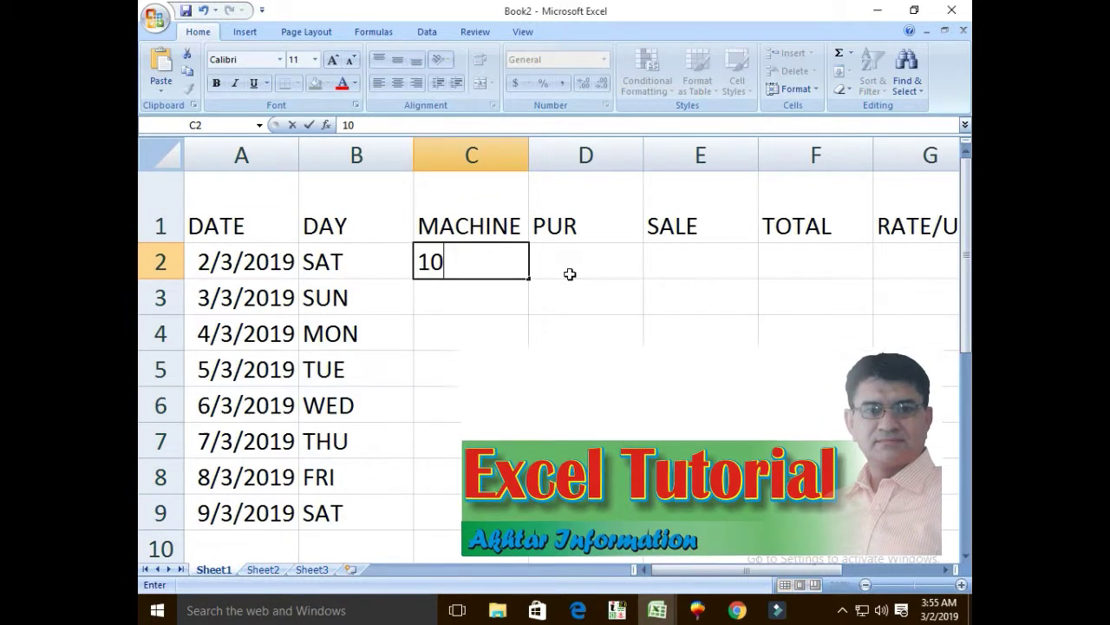
text(0)
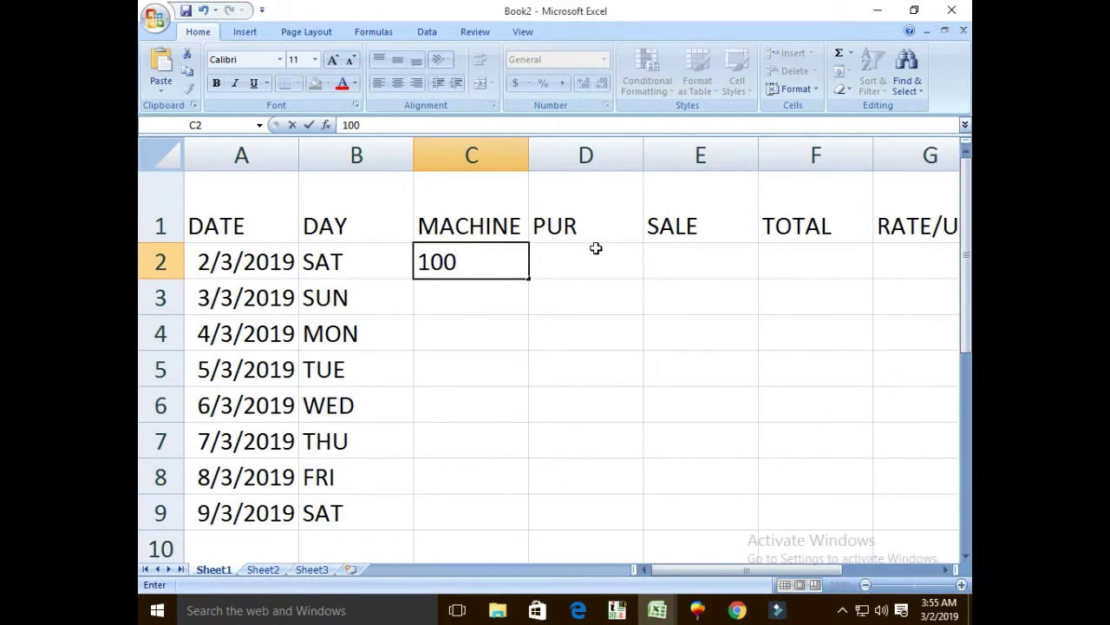
click(578, 256)
text(100)
key(ctrl+Return)
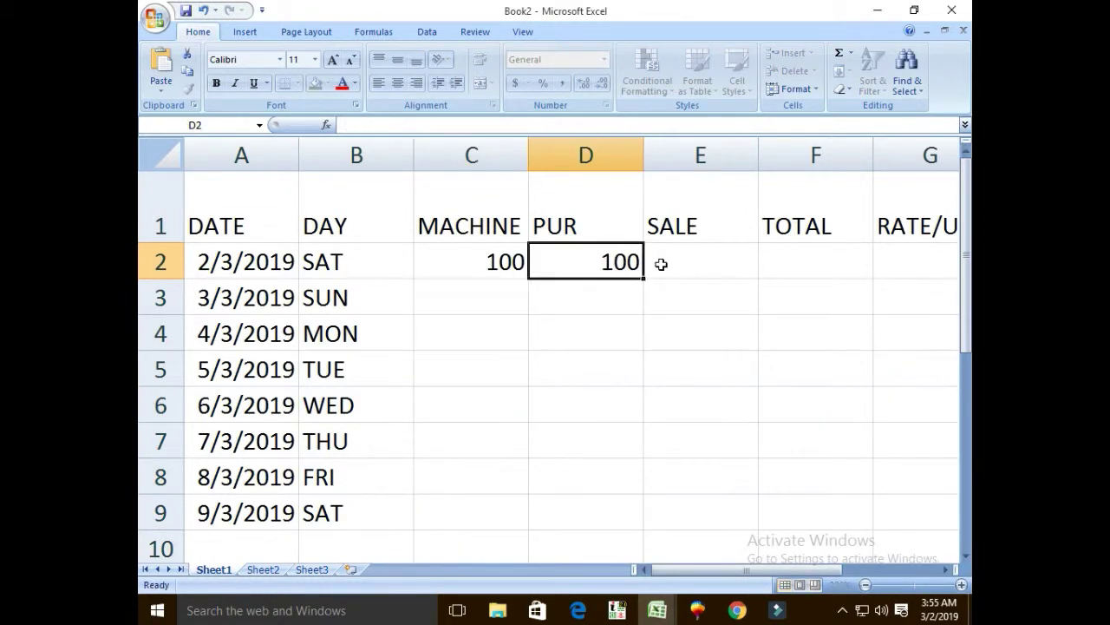
click(661, 263)
text(20)
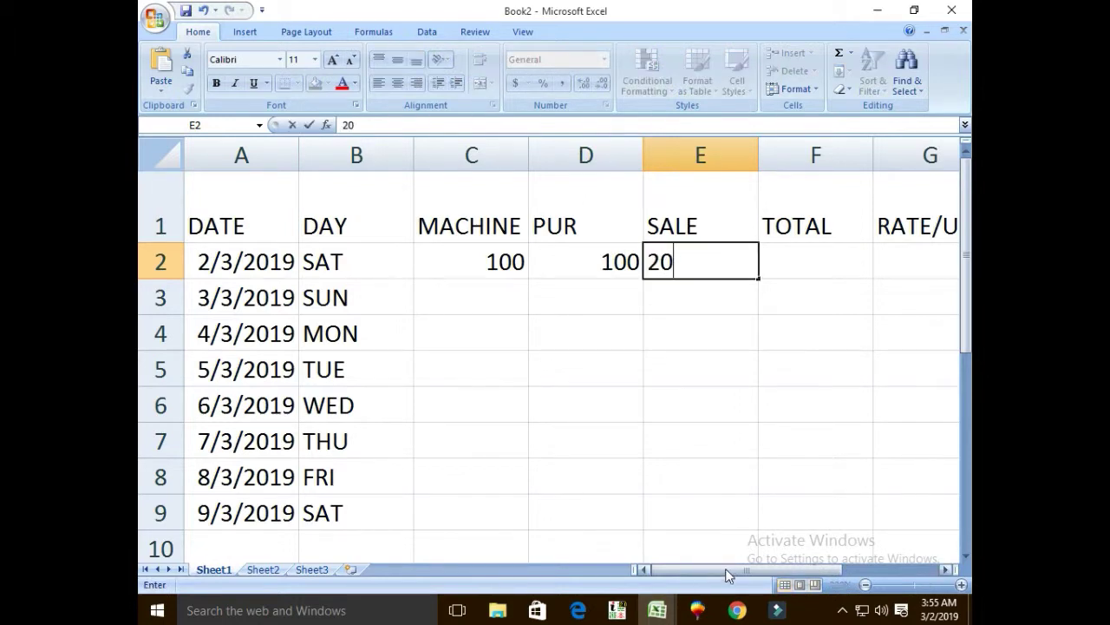
drag(723, 570, 751, 569)
click(453, 258)
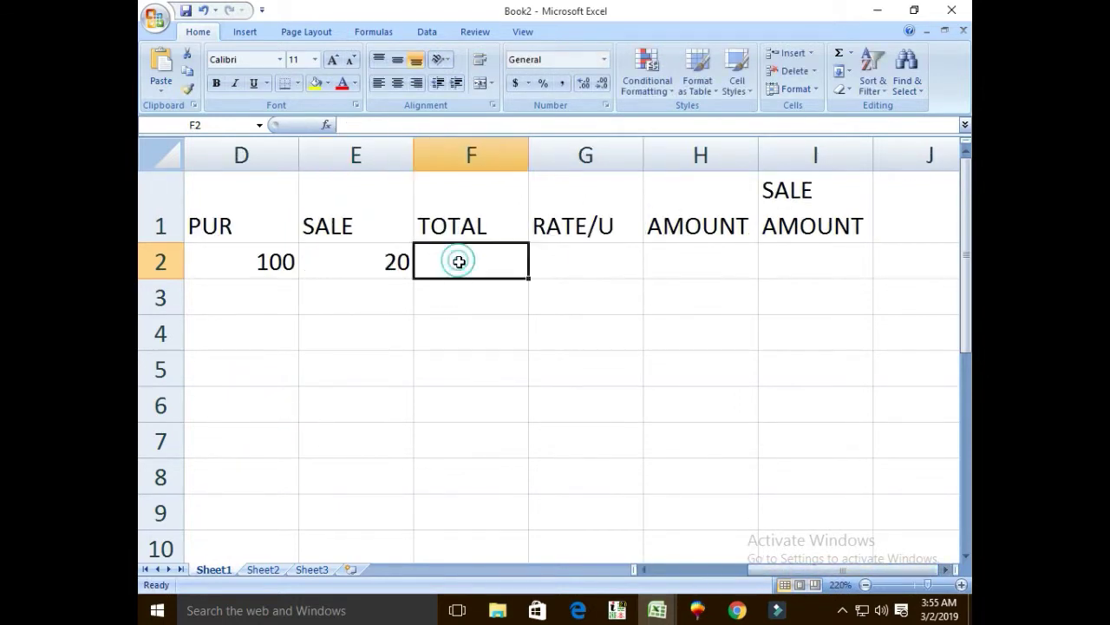
drag(748, 570, 724, 573)
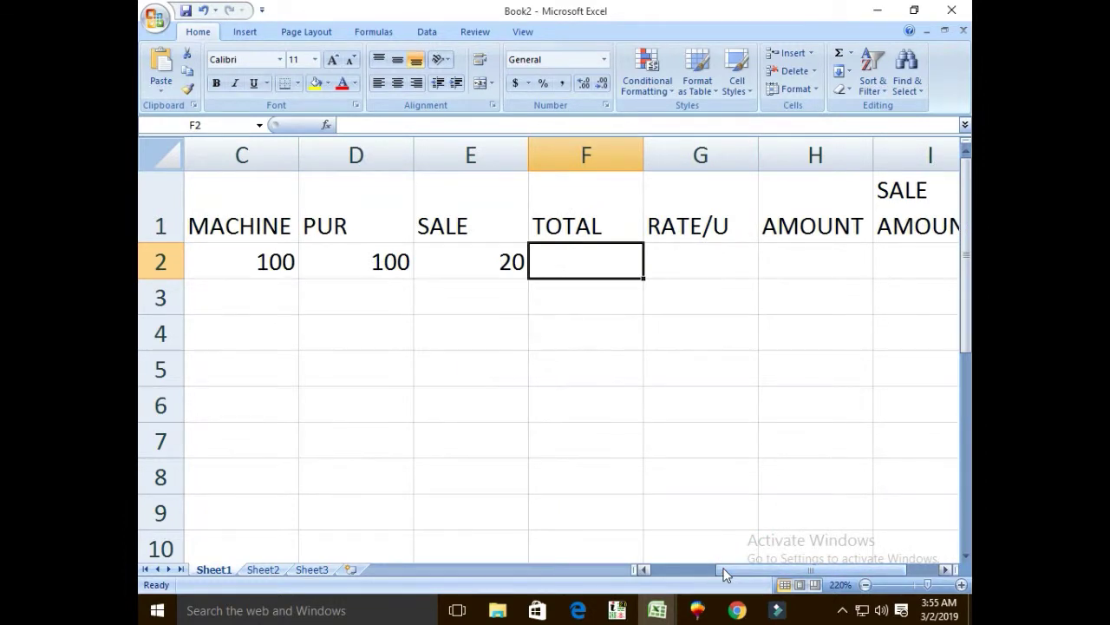
text(=)
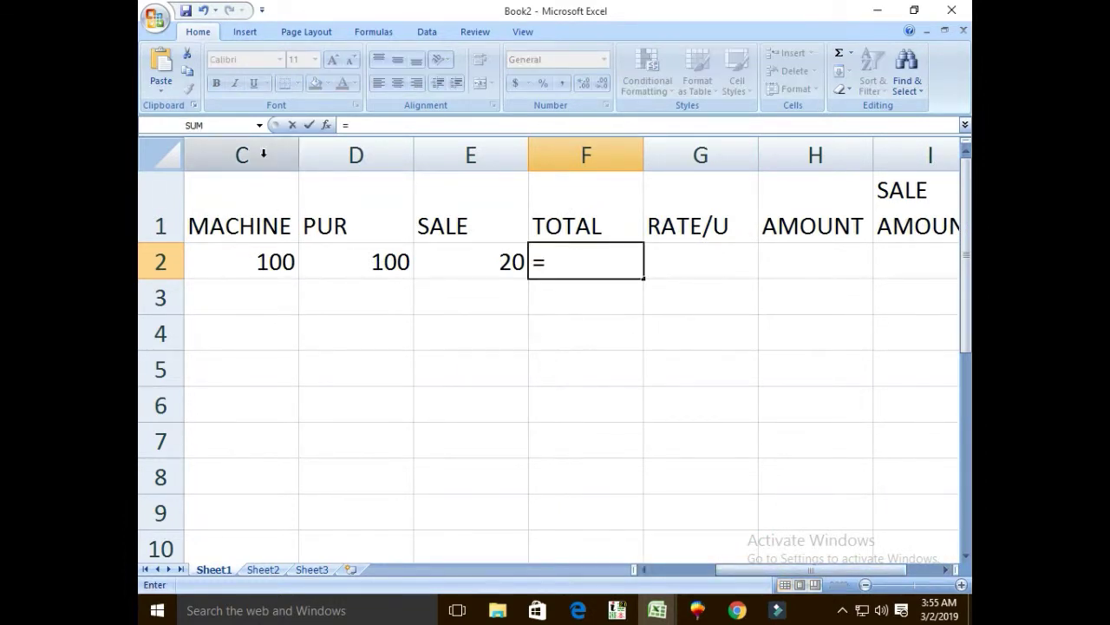
text(C)
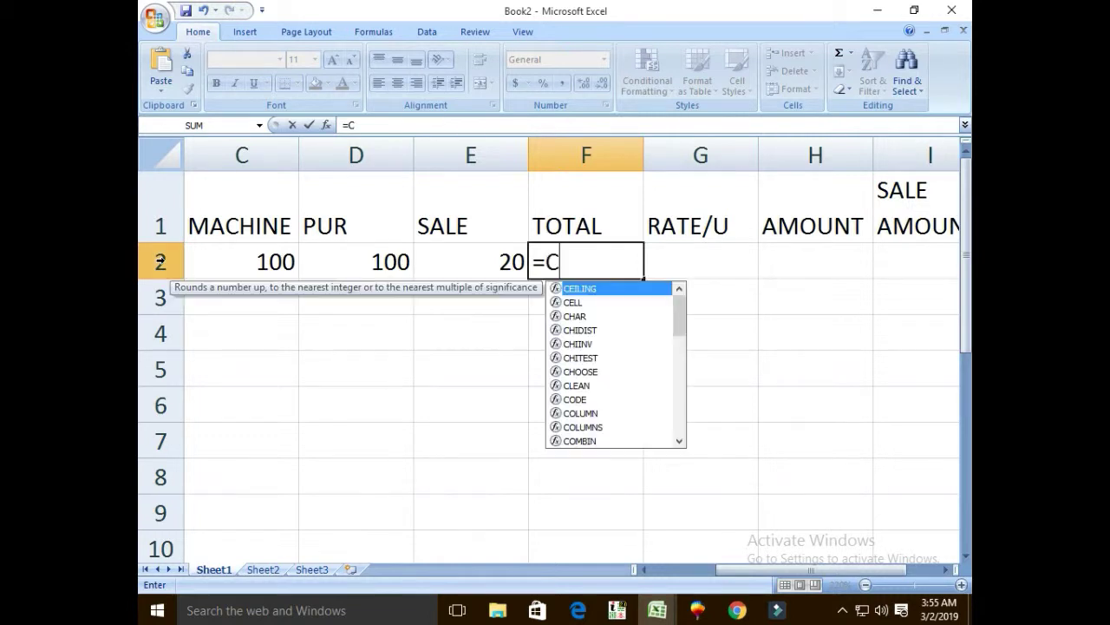
text(2+)
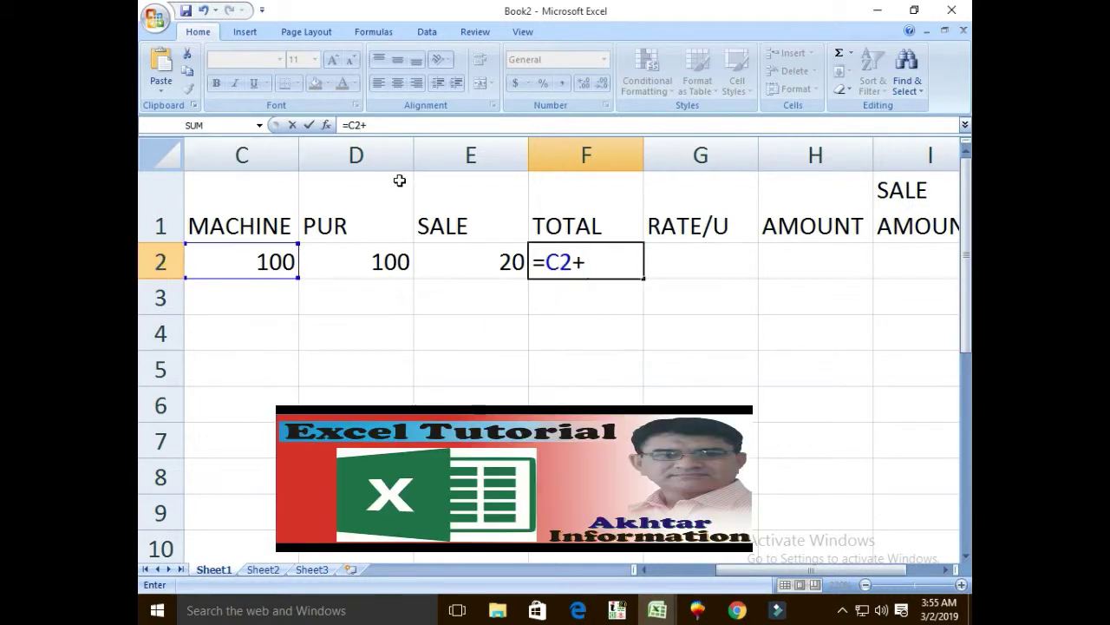
text(D2)
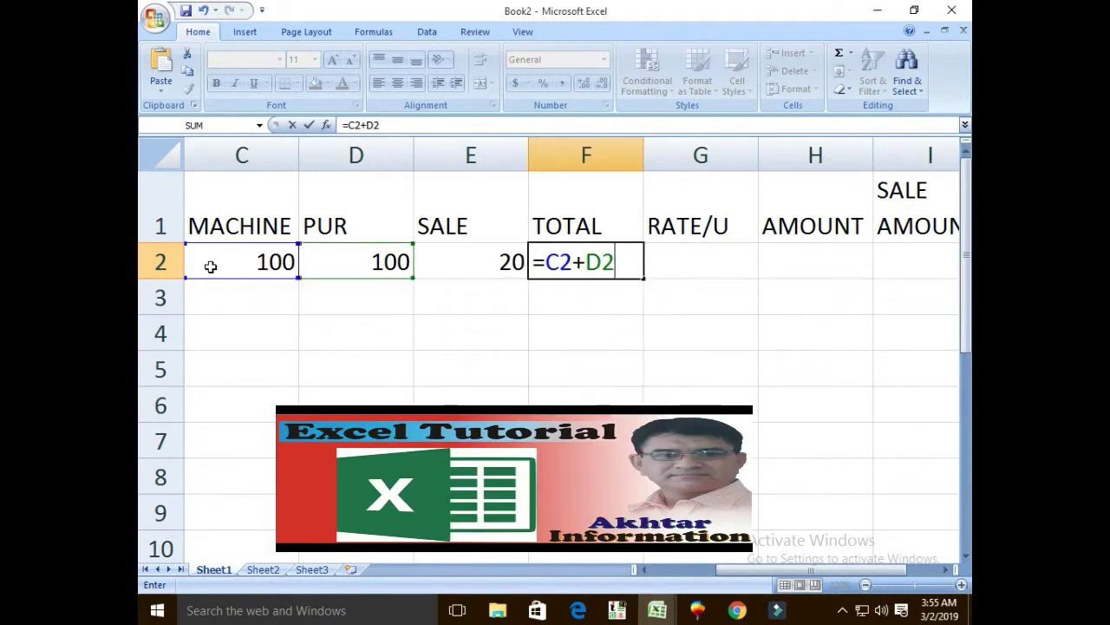
text(-E)
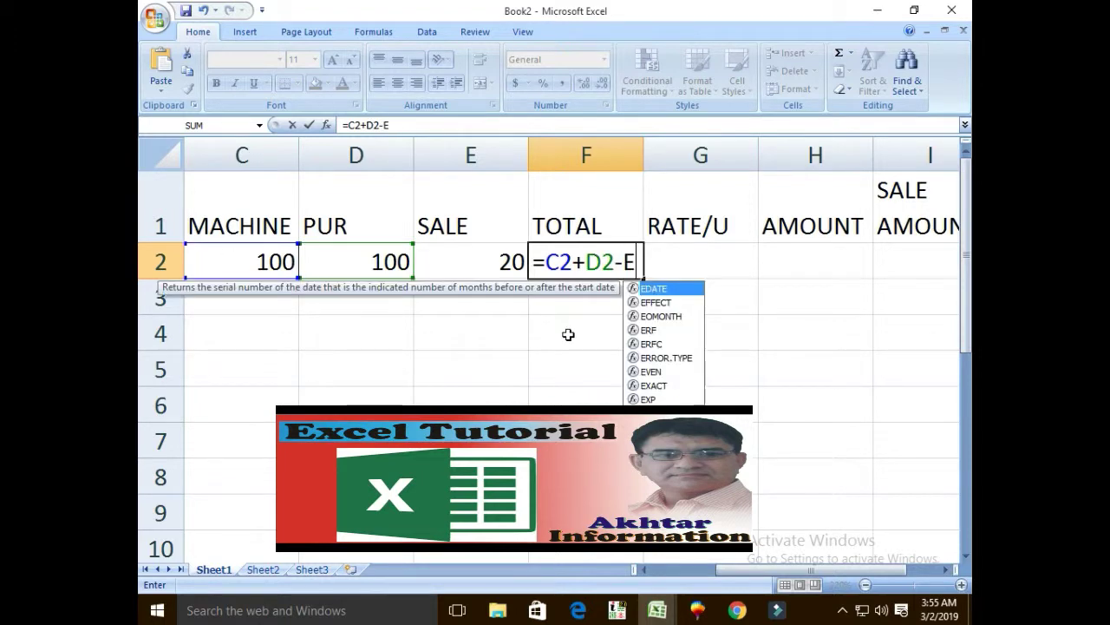
text(2)
Step: Confirm =C2+D2-E2 in F2 so the first day's TOTAL shows 180
key(Return)
key(Up)
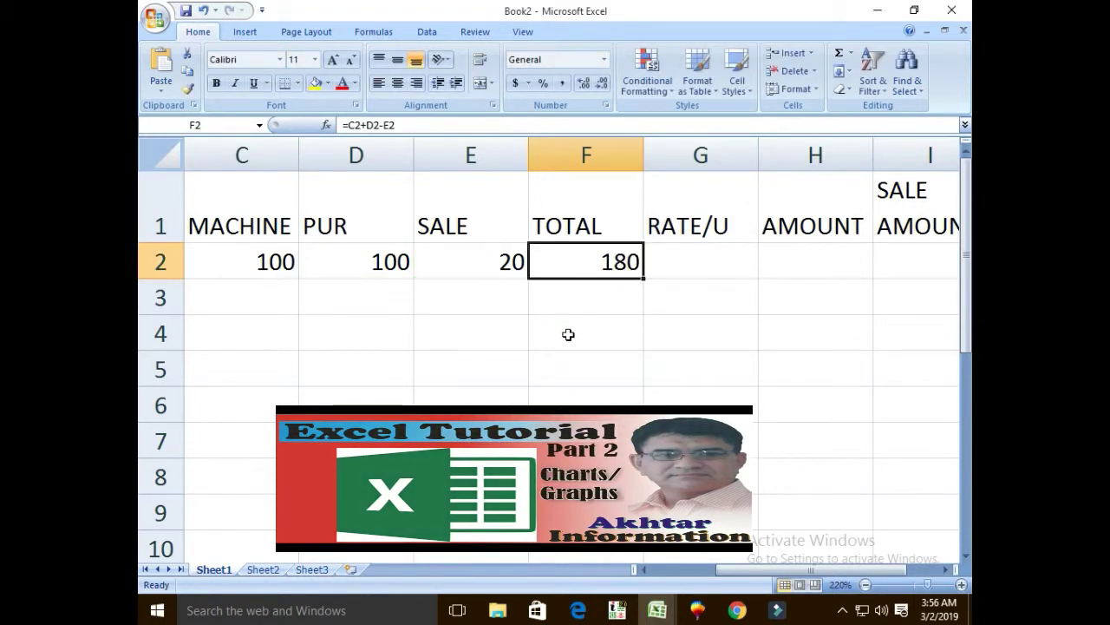
key(Left)
key(Left)
key(Left)
Step: Enter 1000 as the first day's RATE/U in G2
key(Right)
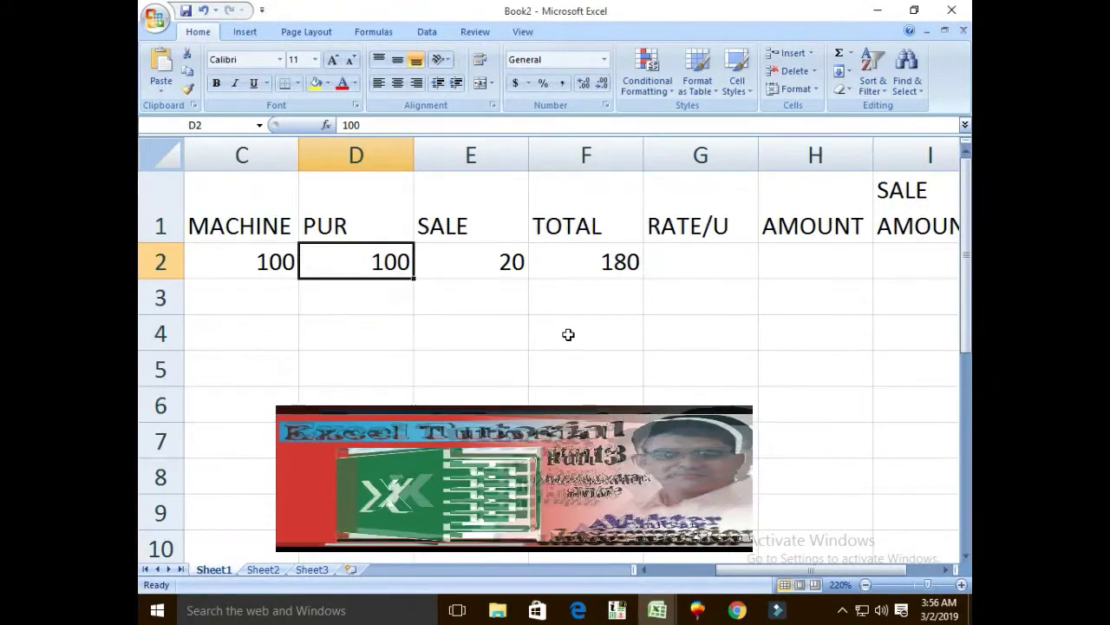
key(Right)
key(Right)
key(Right)
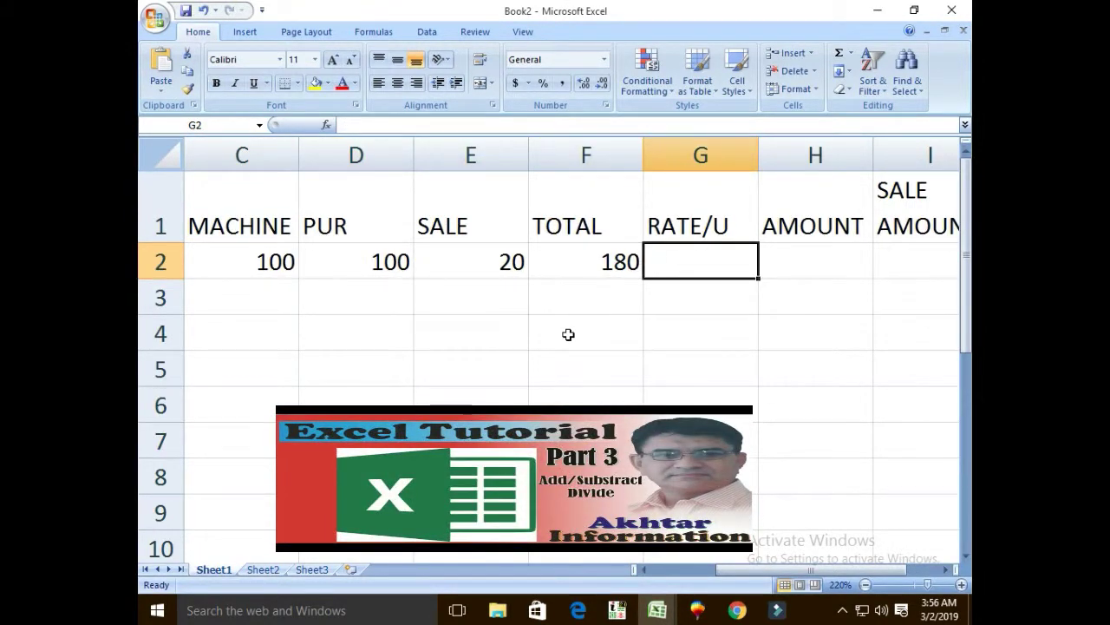
text(1000)
key(Right)
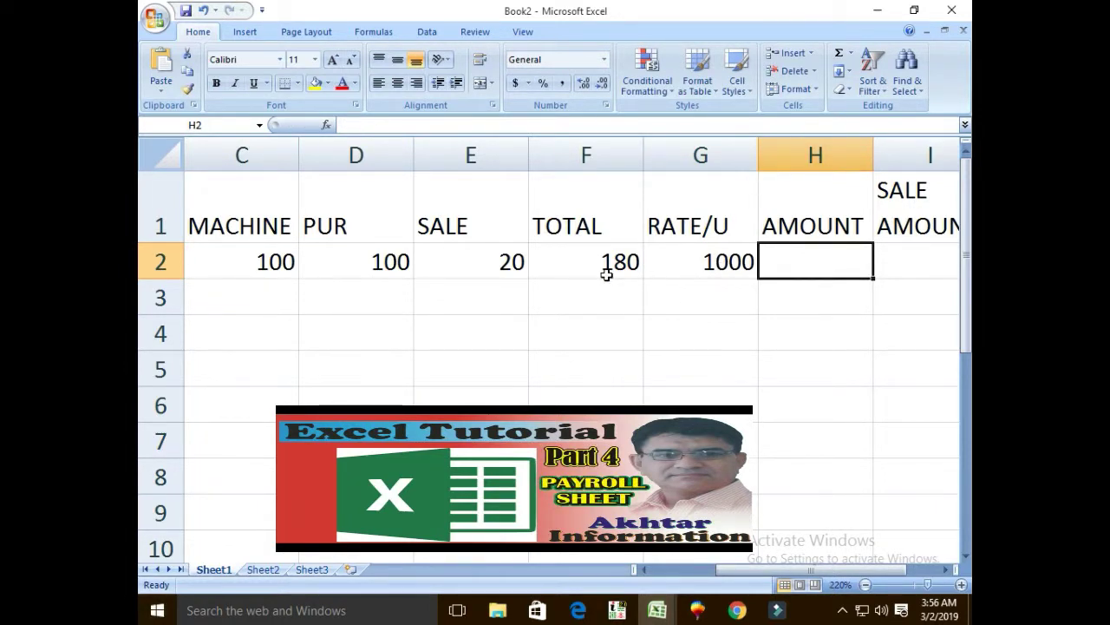
Step: Make H2's AMOUNT the formula =F2*G2, showing 180000
text(=)
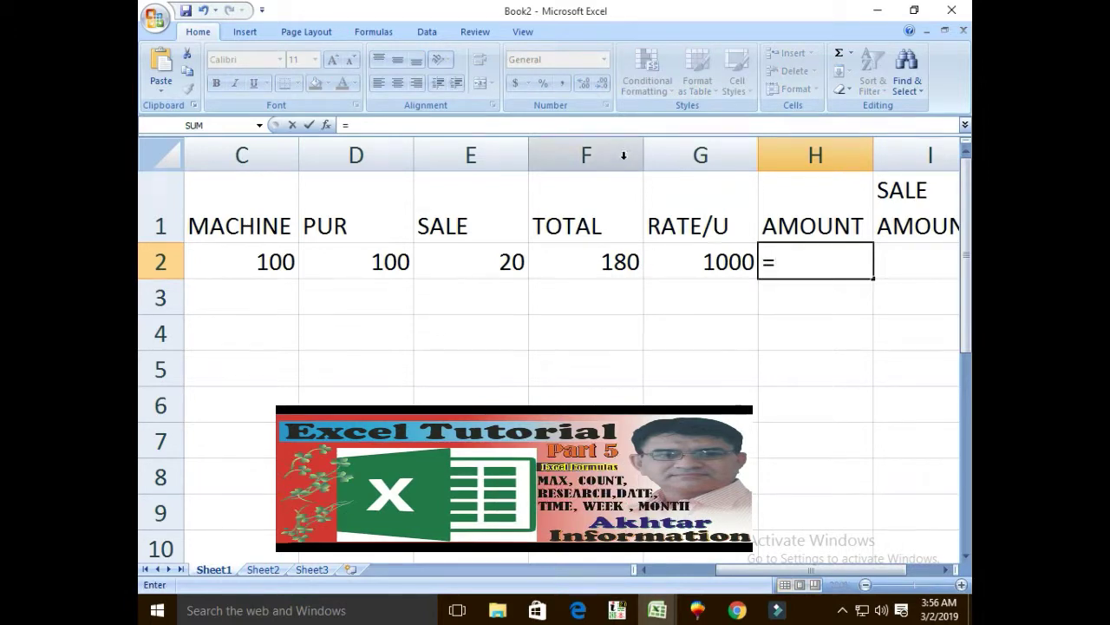
text(F2*)
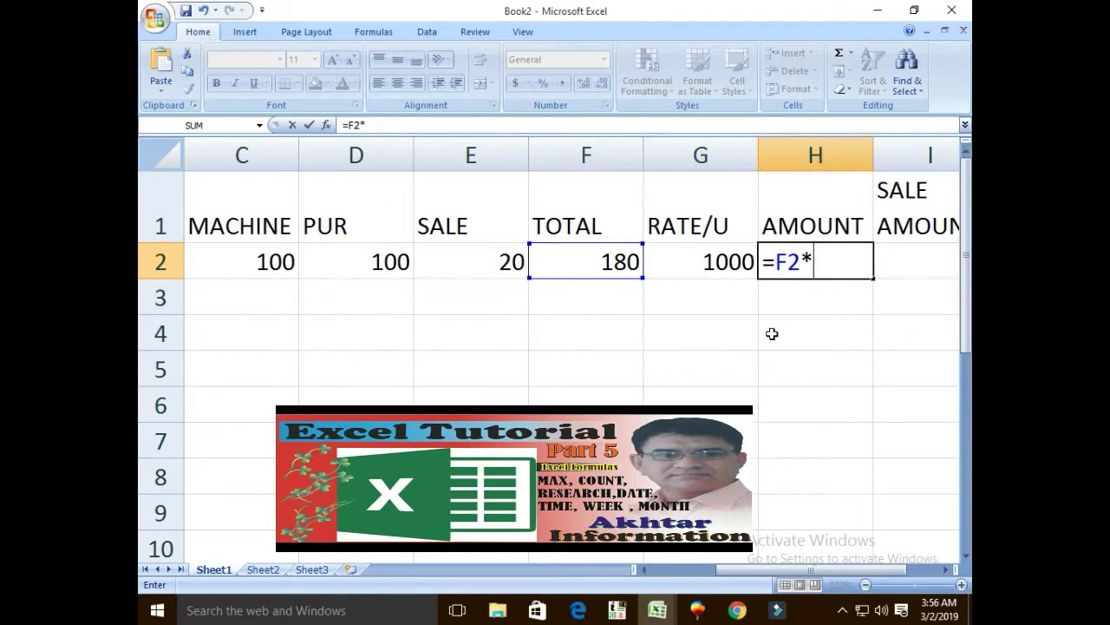
text(F)
key(BackSpace)
text(G2)
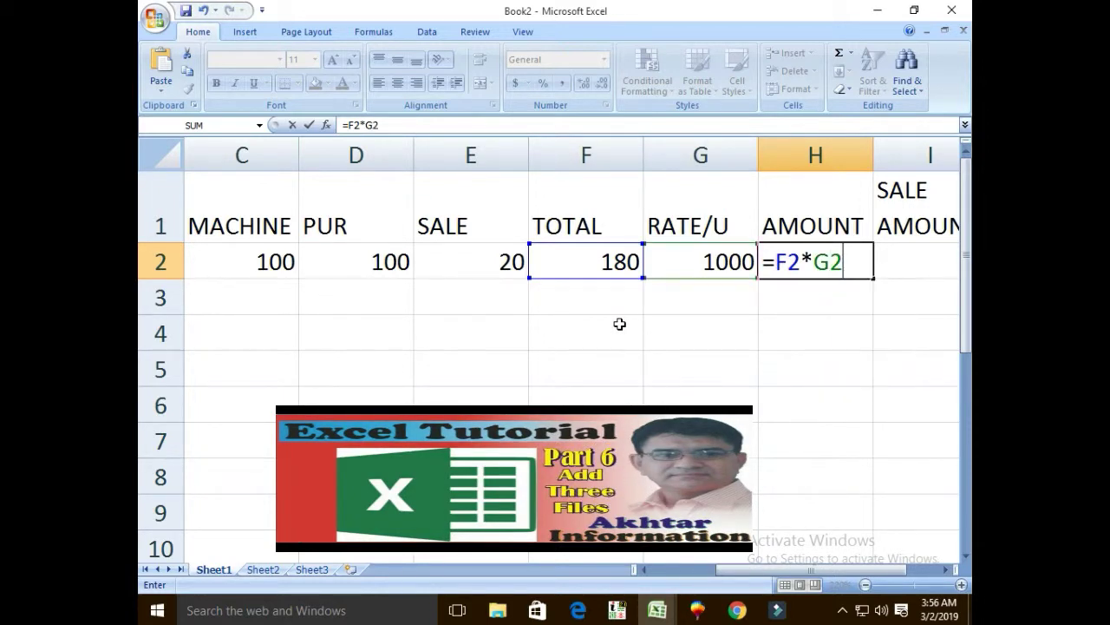
key(Return)
key(Up)
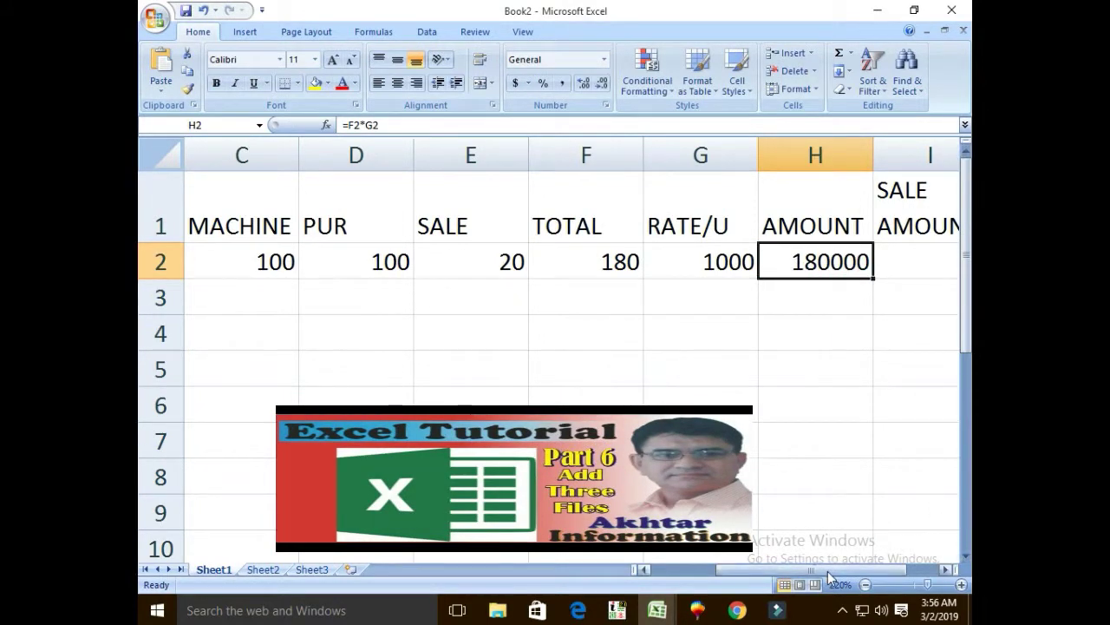
scroll(876, 531, right, 1)
Step: Enter =E2*G2 in I2 so the first day's SALE AMOUNT shows 20000
click(806, 261)
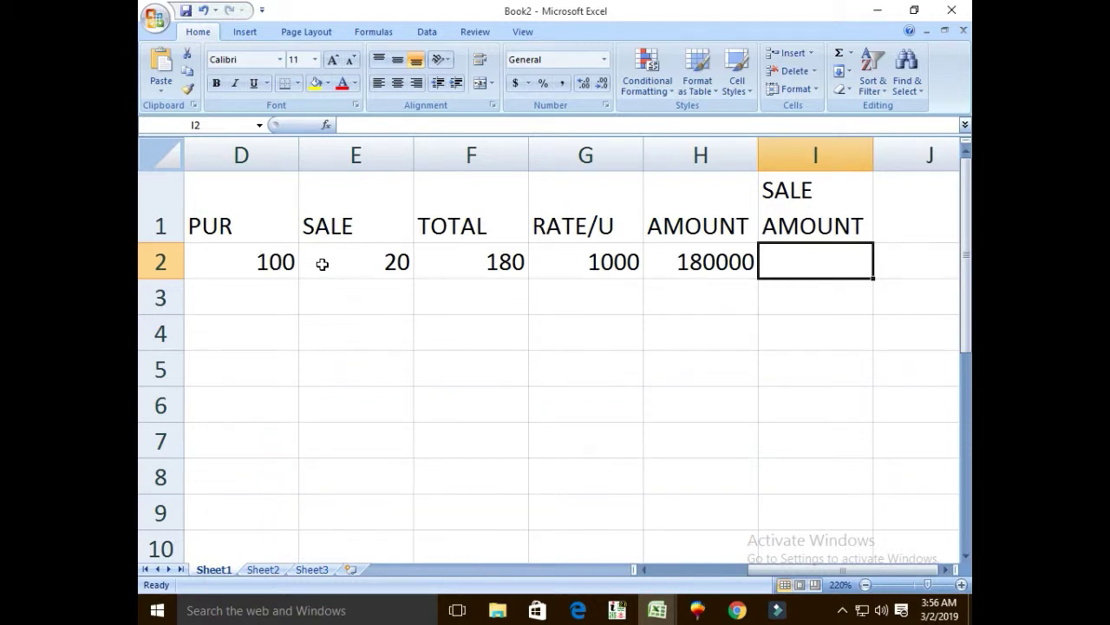
text(=)
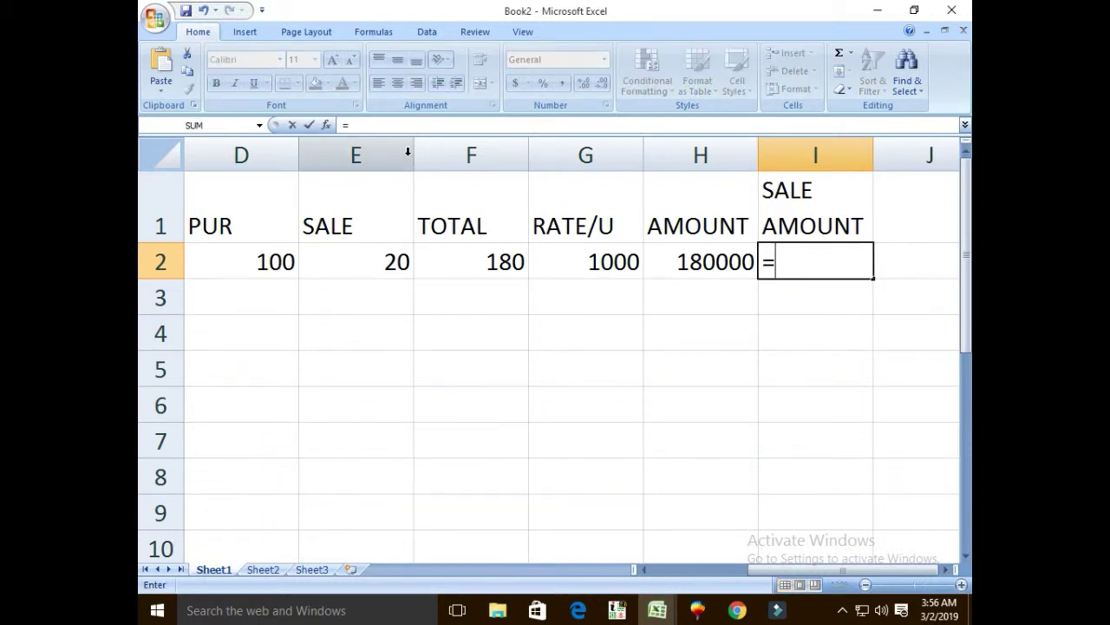
text(E)
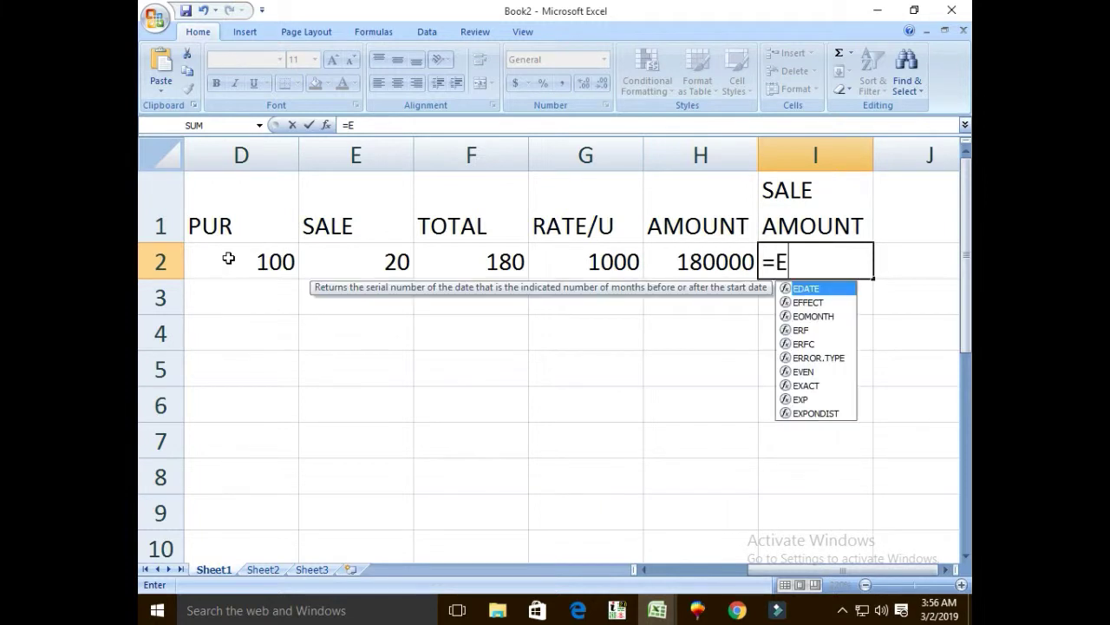
text(2*)
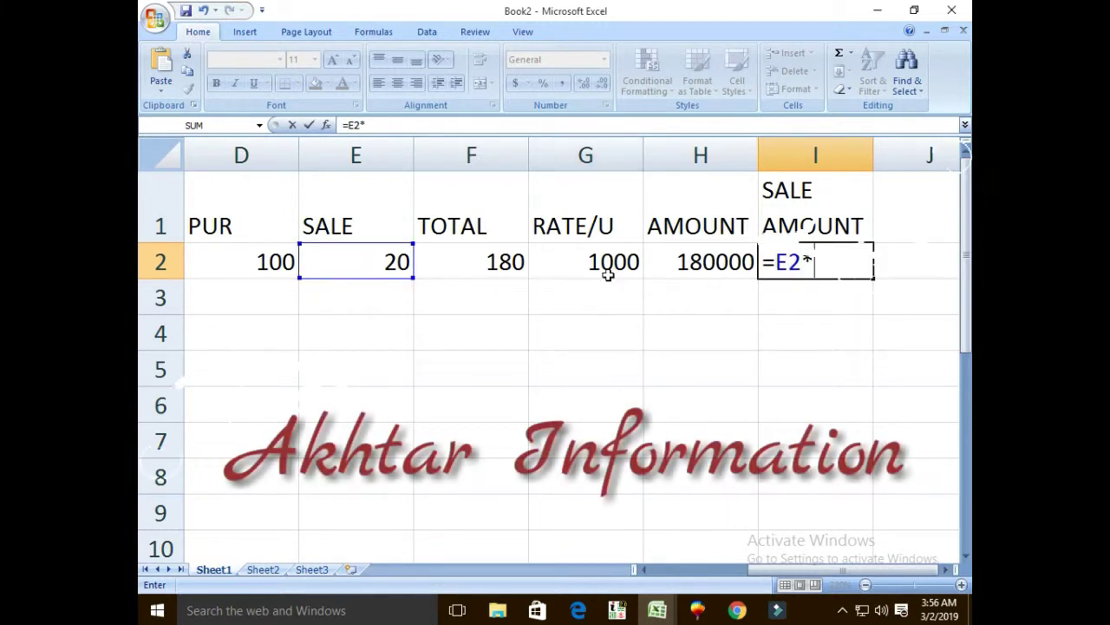
text(G2)
key(Return)
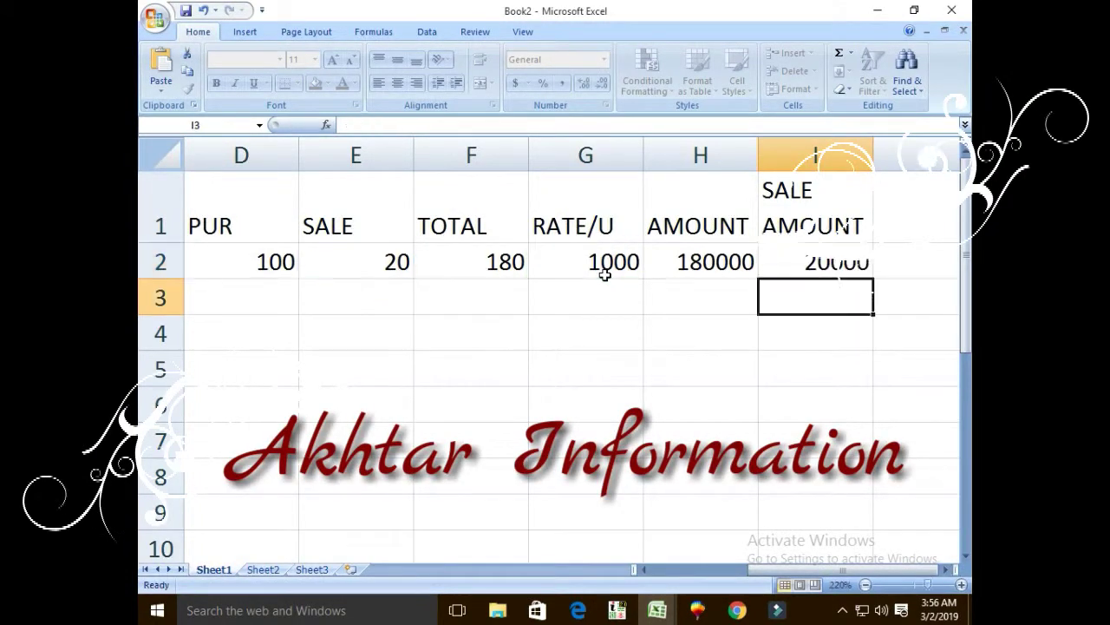
key(Up)
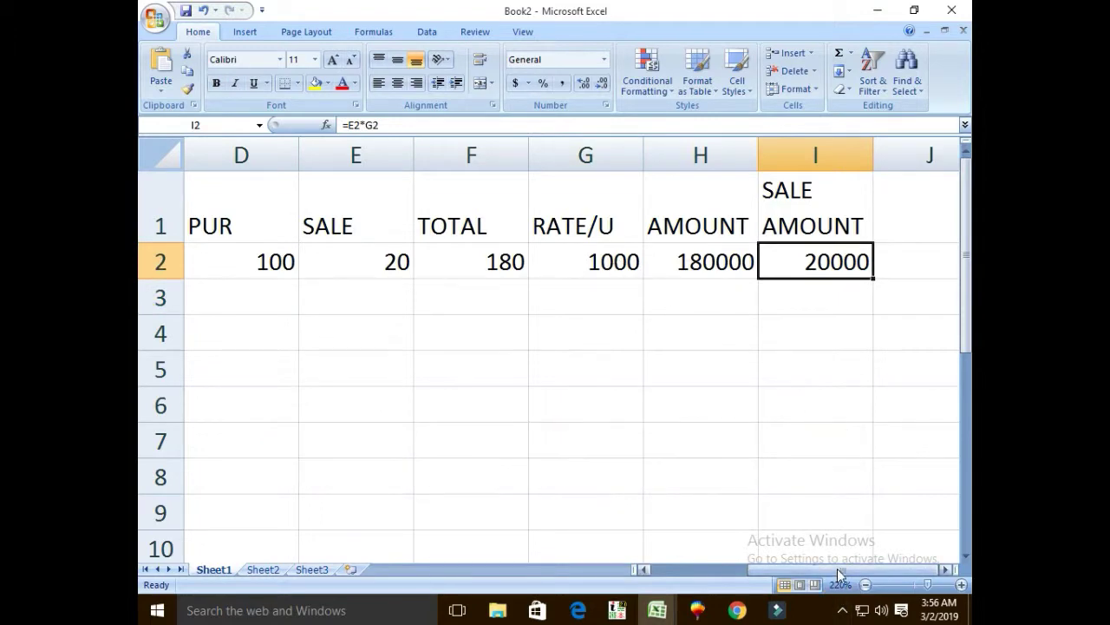
mouse_move(838, 570)
mouse_down()
mouse_move(731, 570)
mouse_move(763, 569)
mouse_up()
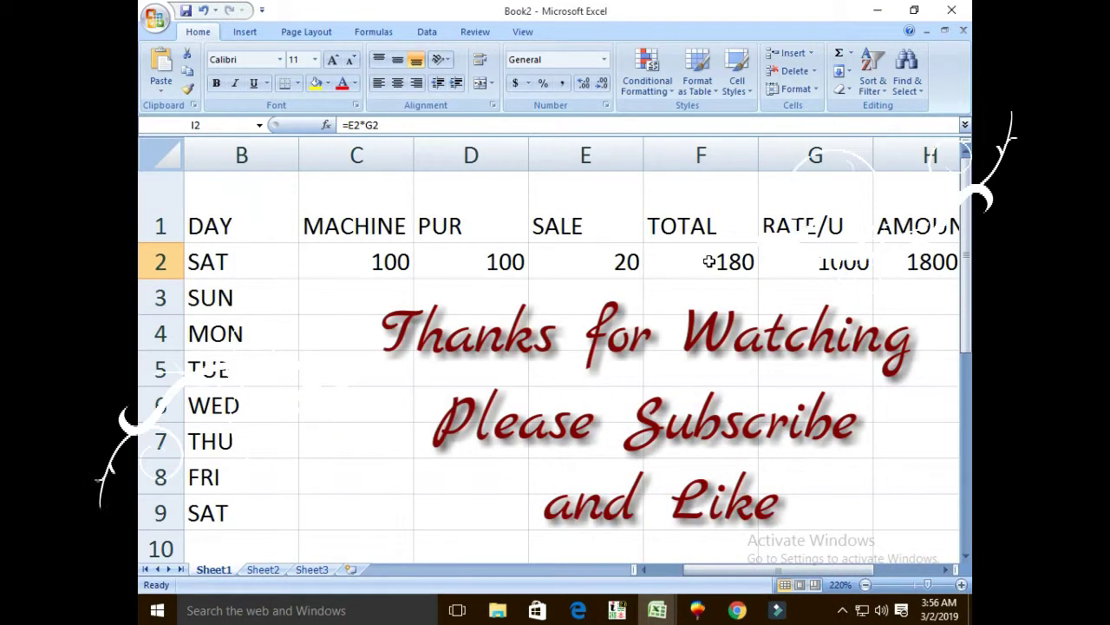
drag(739, 569, 731, 569)
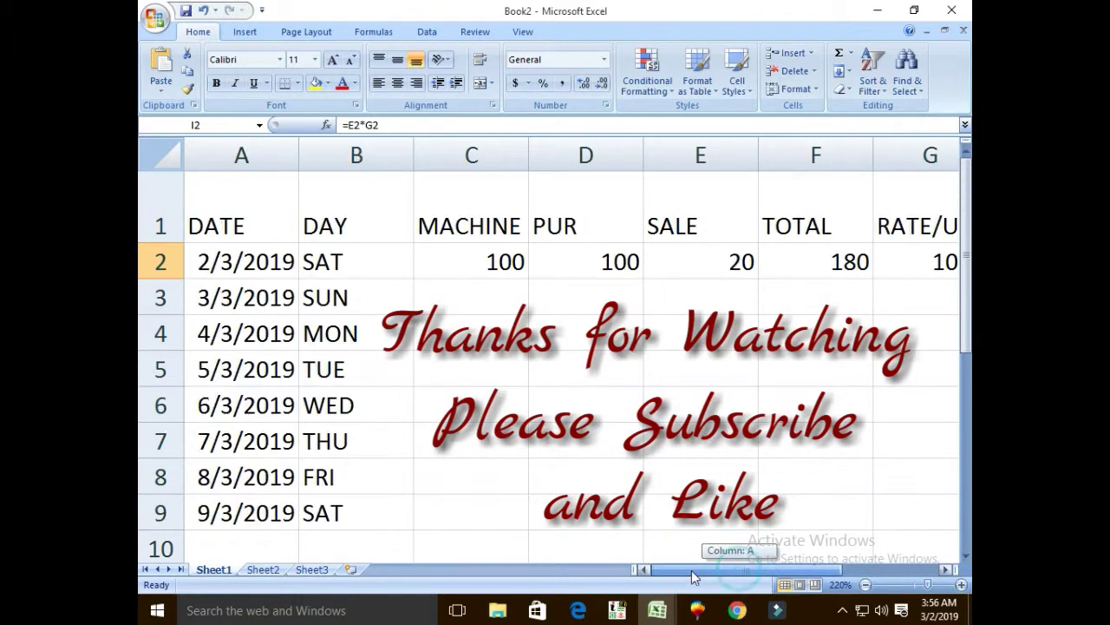
click(469, 301)
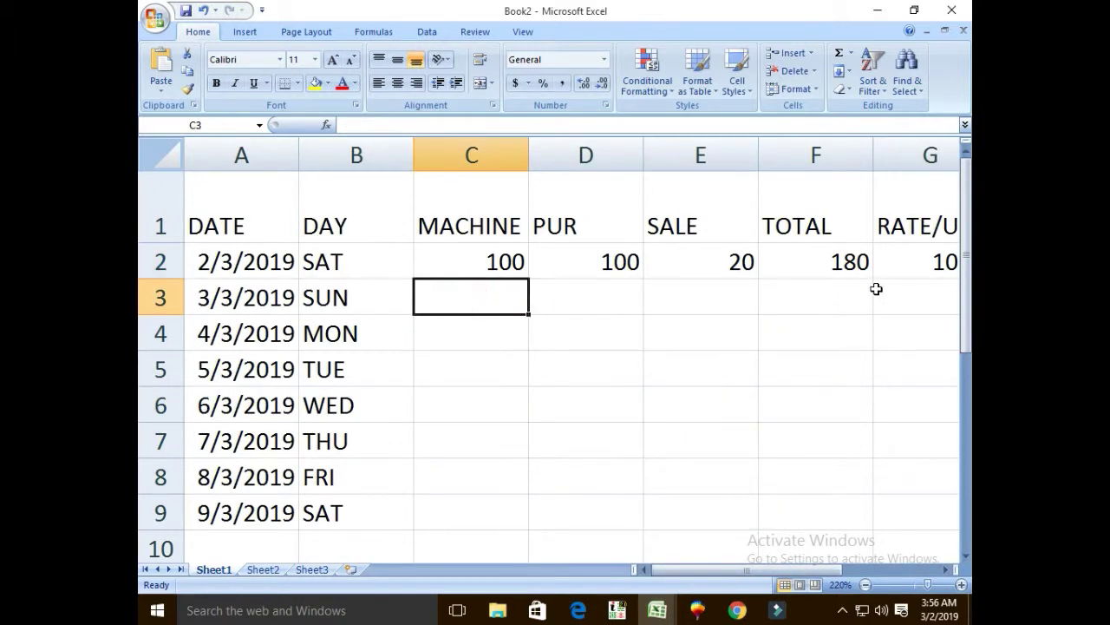
Step: Enter =C2+D2-E2 in C3 so Sunday's MACHINE carries over 180
click(822, 264)
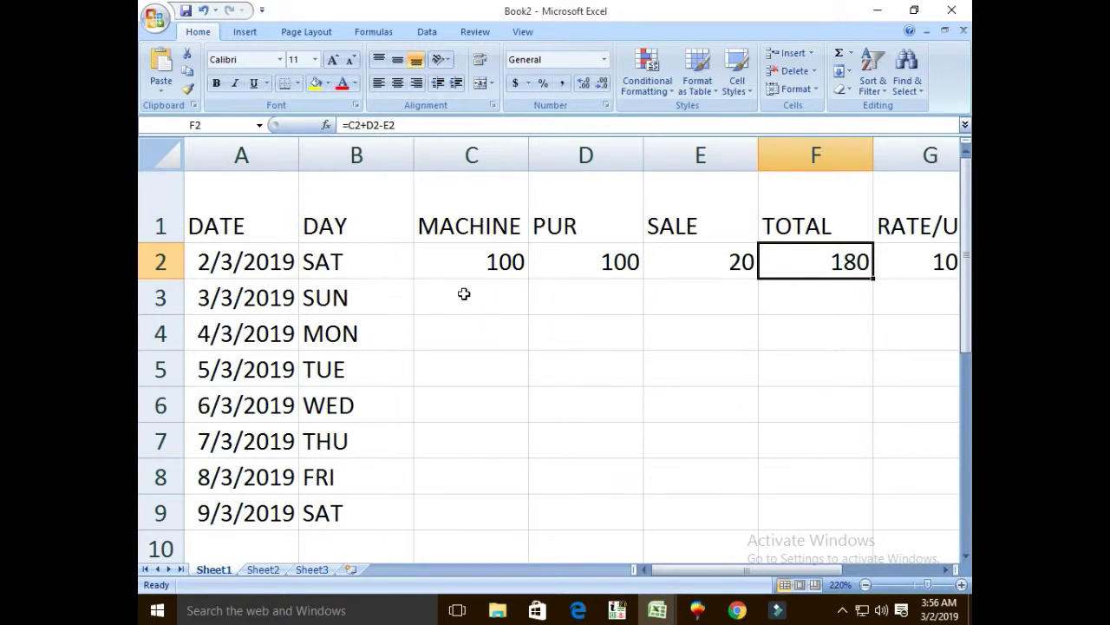
click(464, 294)
text(=C)
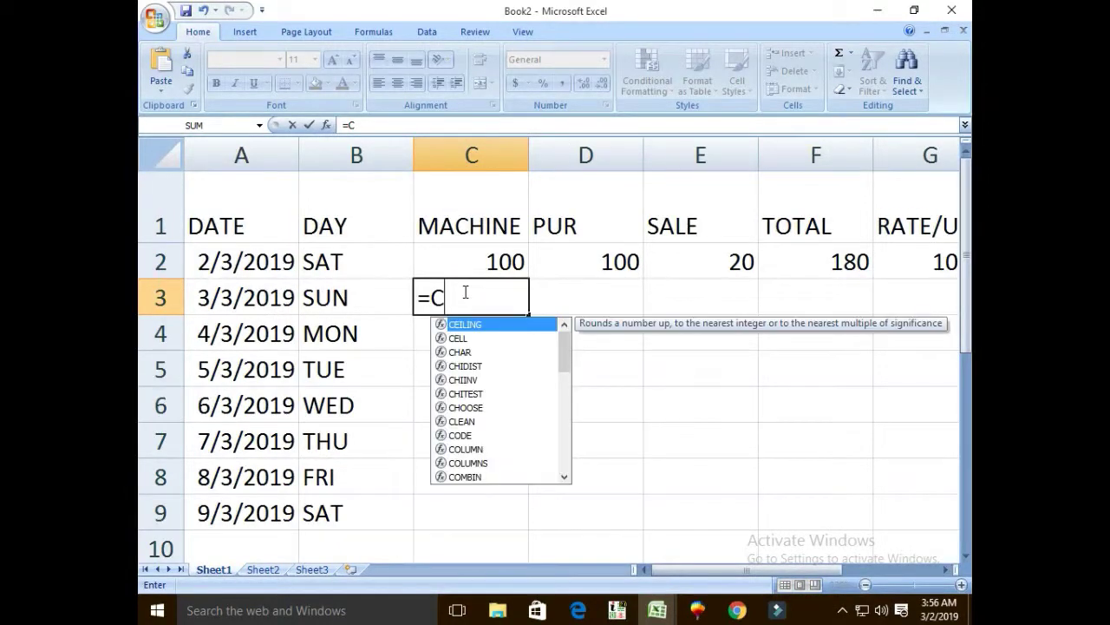
text(3)
key(BackSpace)
text(2+)
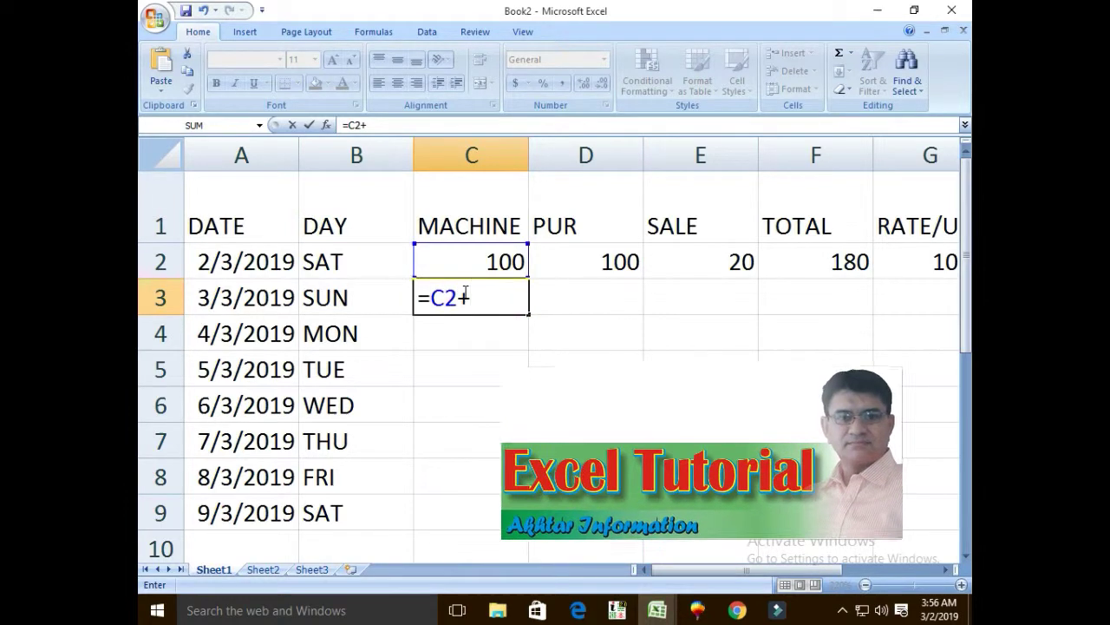
text(D2-)
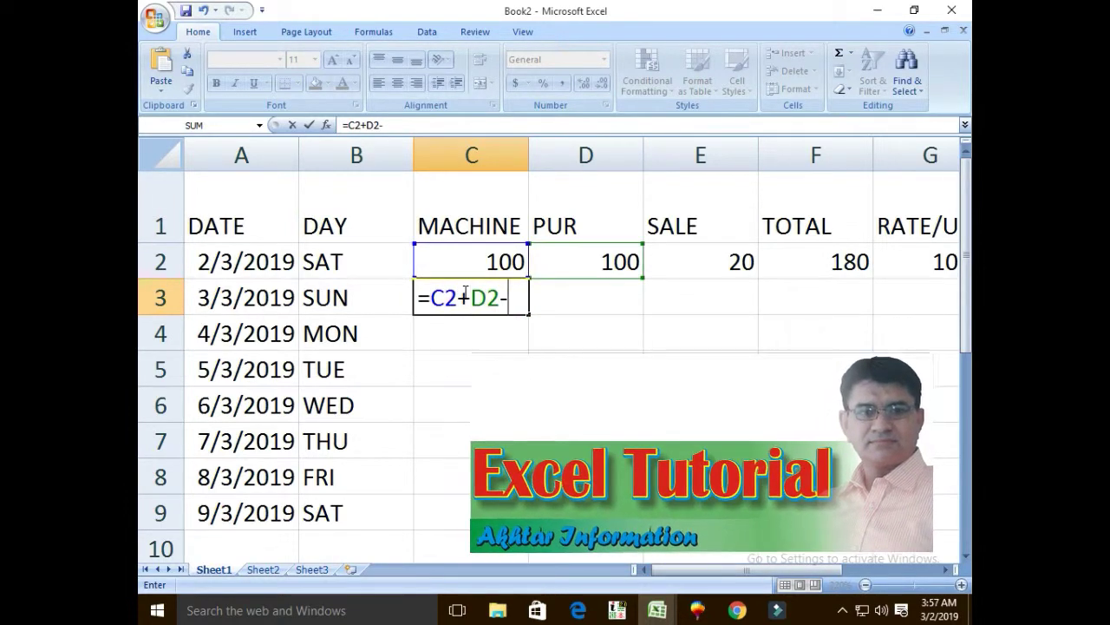
text(E2)
key(Return)
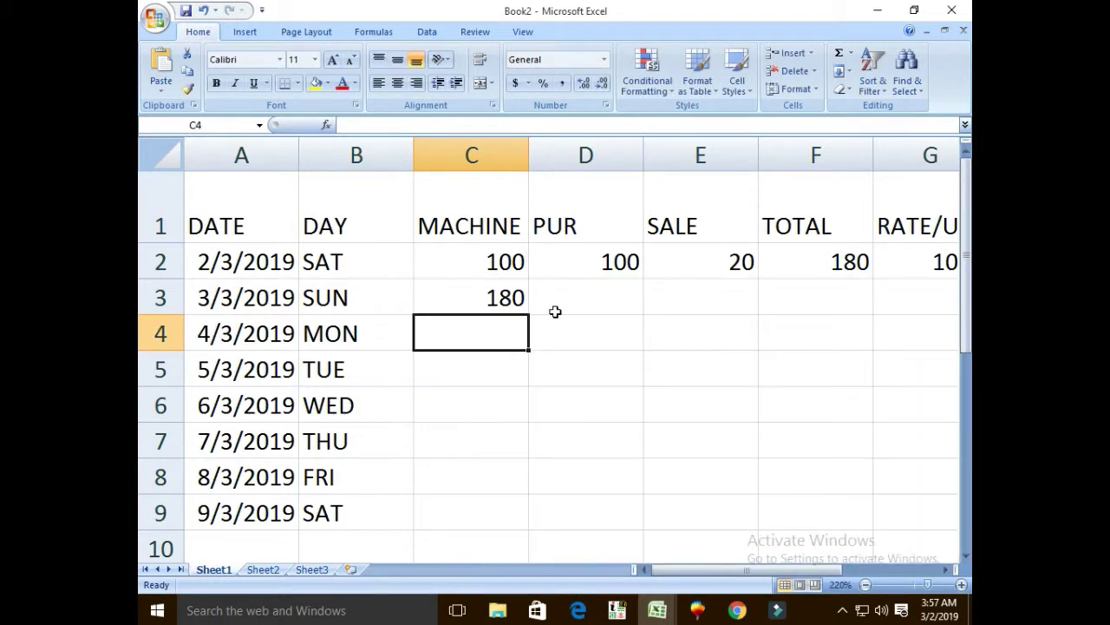
click(497, 298)
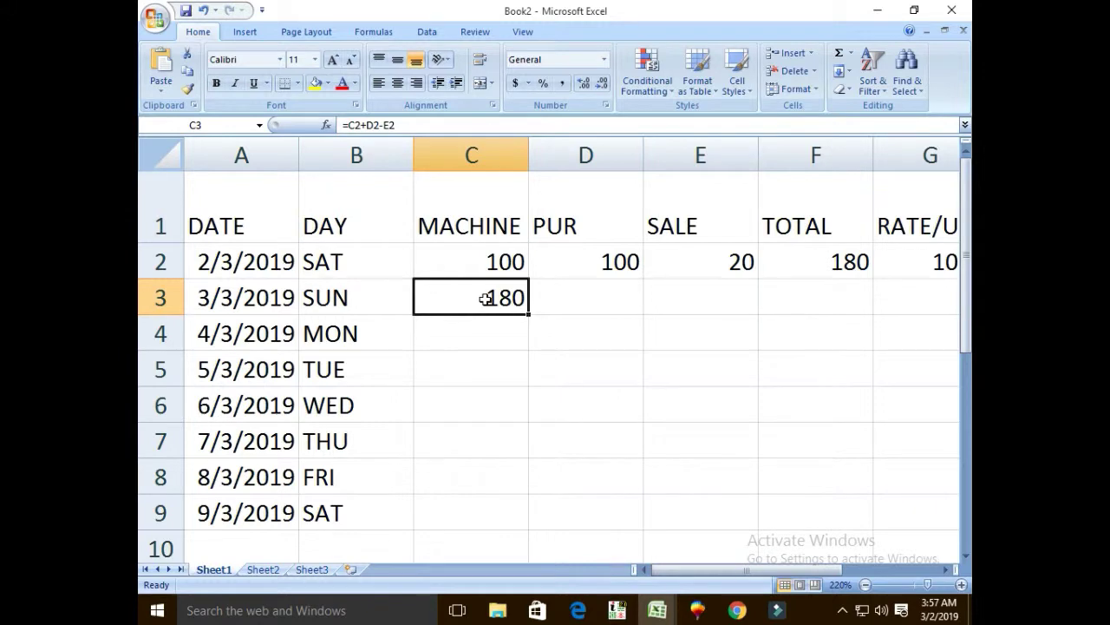
Step: Record Sunday's PUR of 200 and SALE of 10 in D3 and E3
click(588, 303)
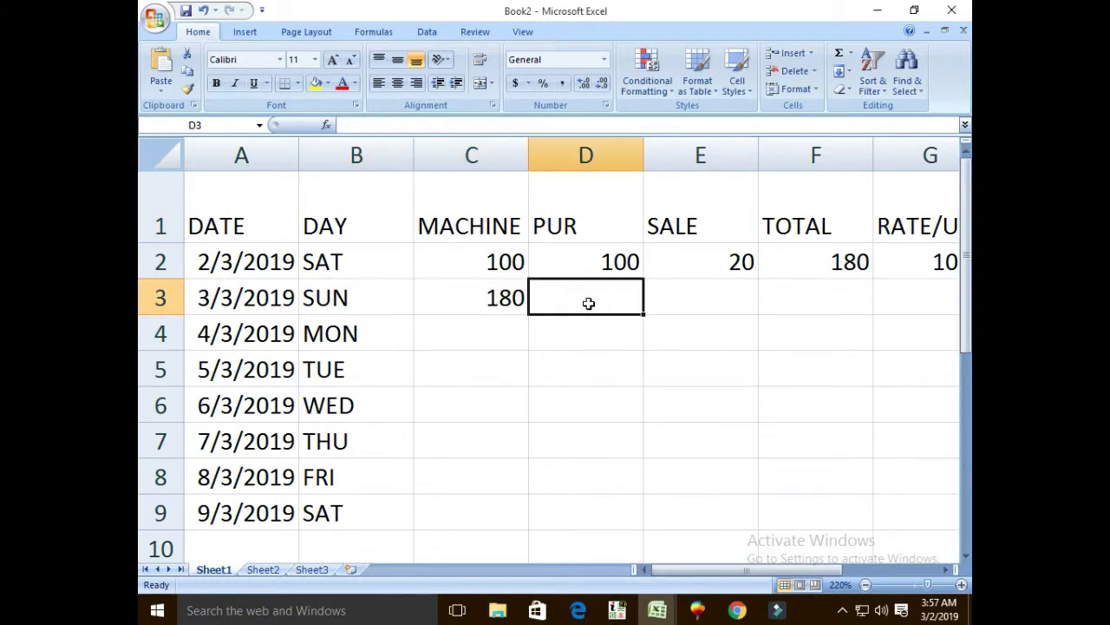
text(200)
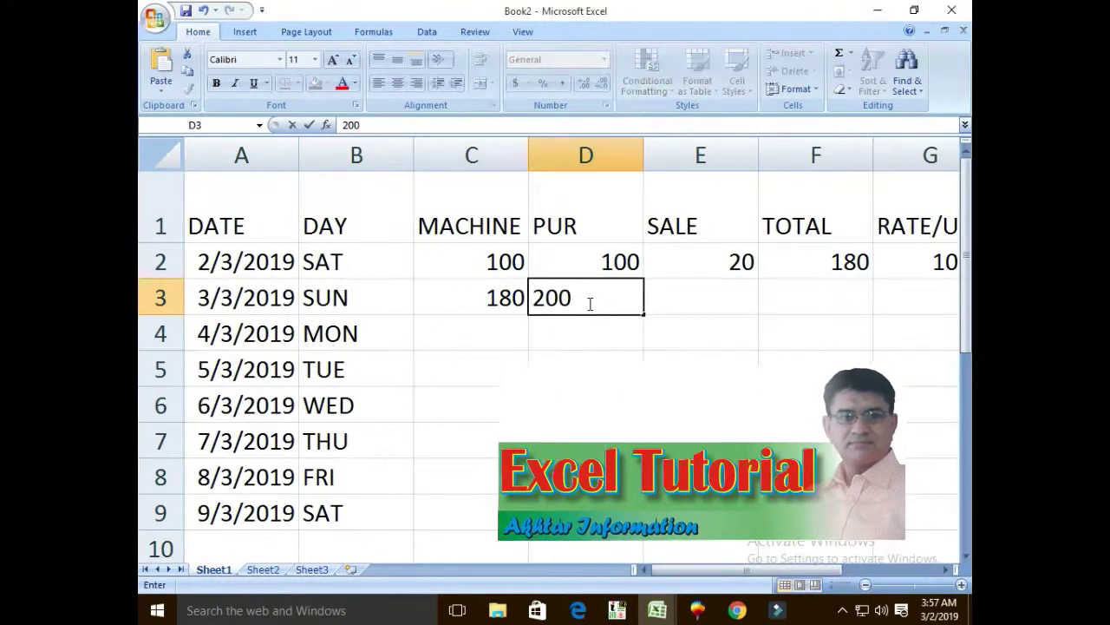
key(Tab)
text(10)
key(Tab)
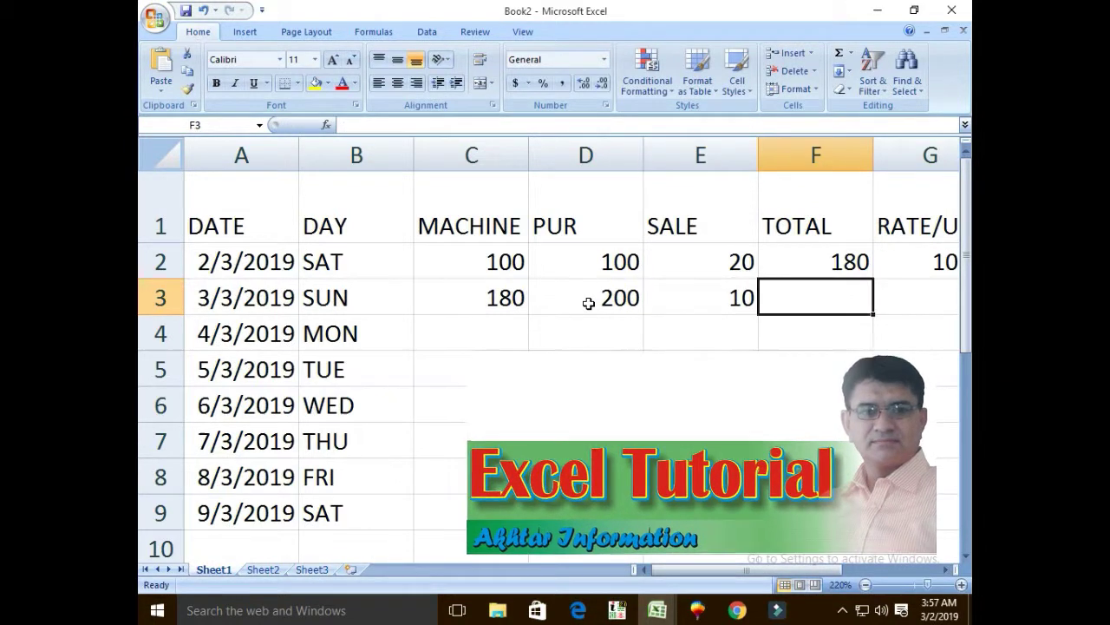
Step: Copy the TOTAL formula from F2 and the MACHINE formula from C3 down to row 9
click(845, 260)
drag(873, 277, 863, 523)
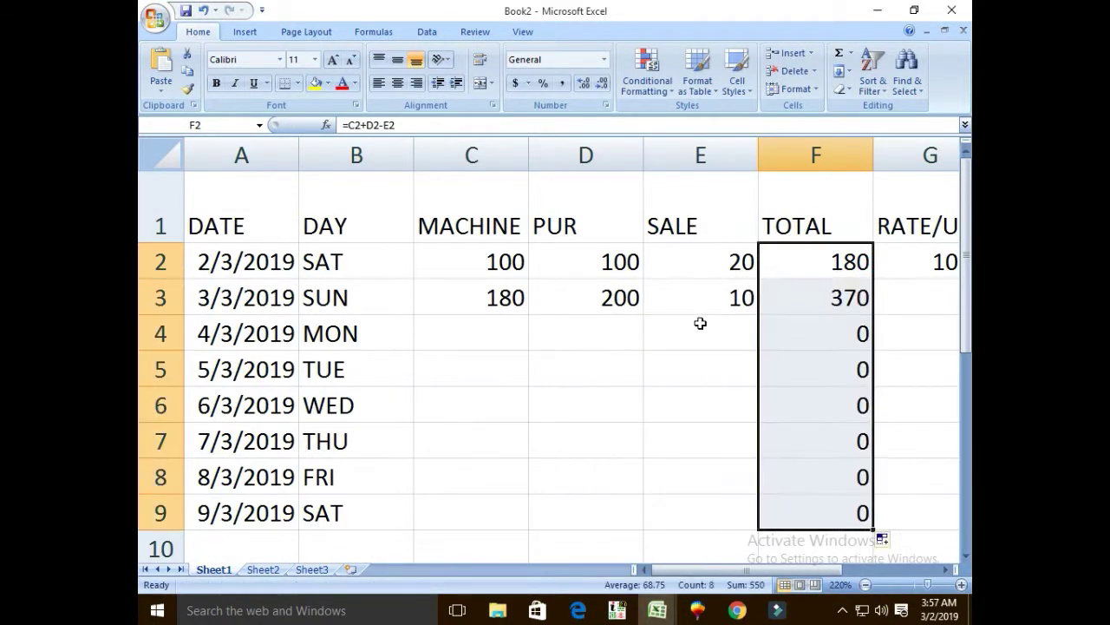
click(488, 289)
drag(528, 314, 496, 528)
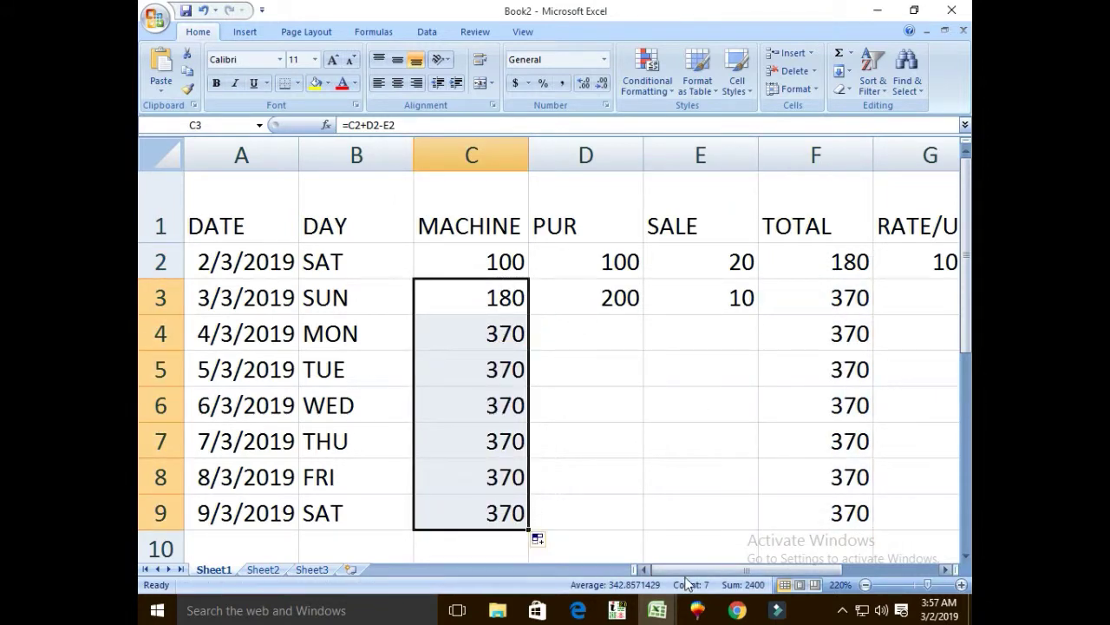
drag(685, 570, 707, 570)
click(572, 289)
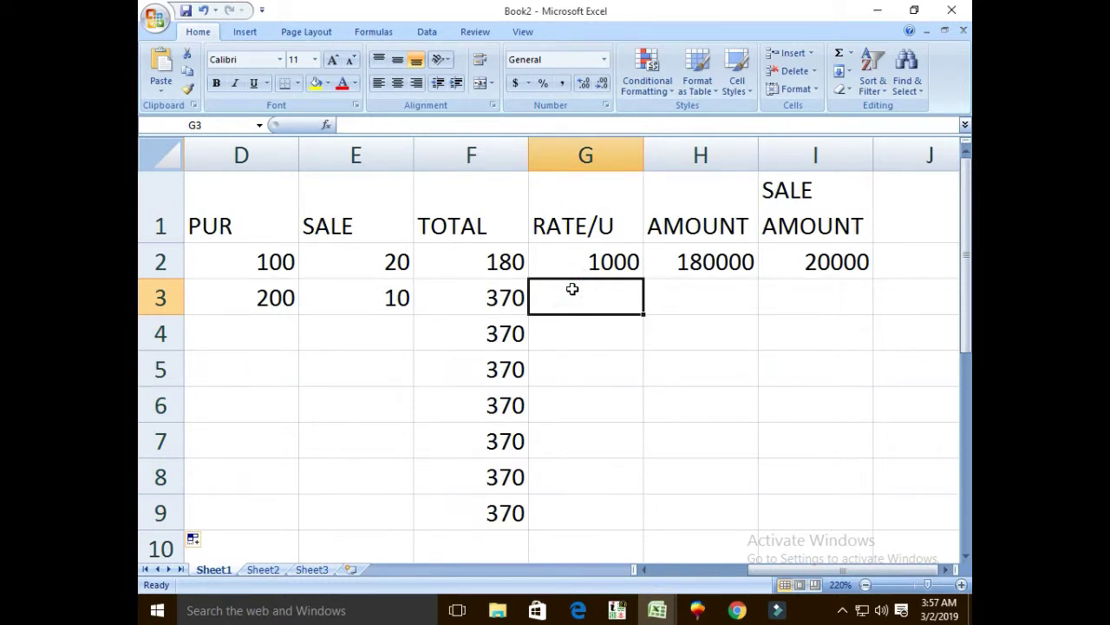
Step: Enter Sunday's rate of 1200 in G3 and fill the AMOUNT formula down to row 9
text(1200)
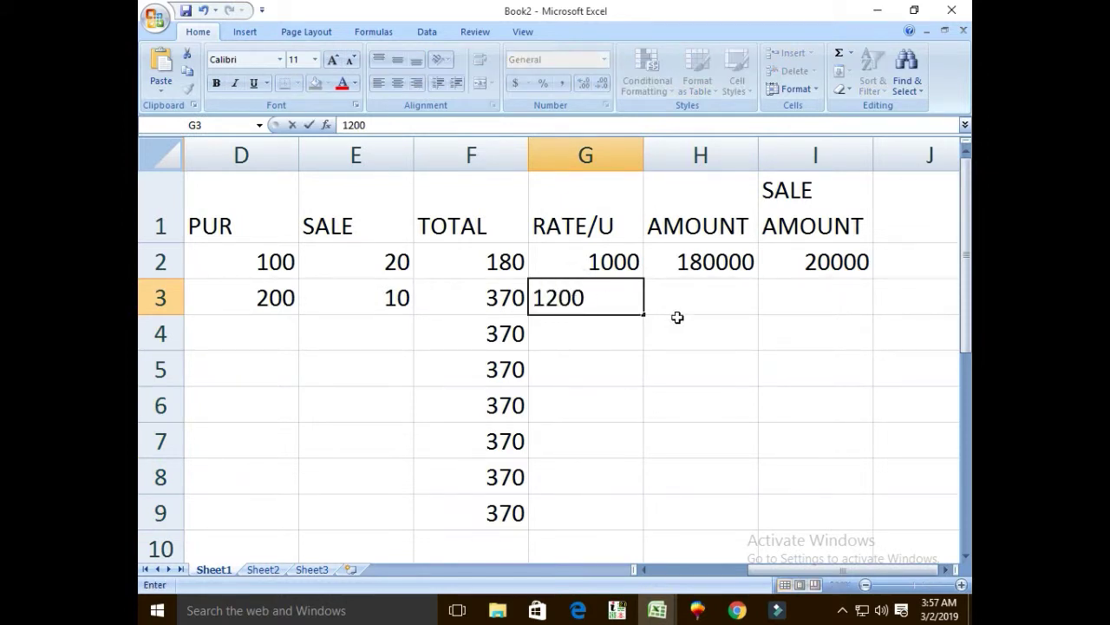
click(687, 303)
click(707, 252)
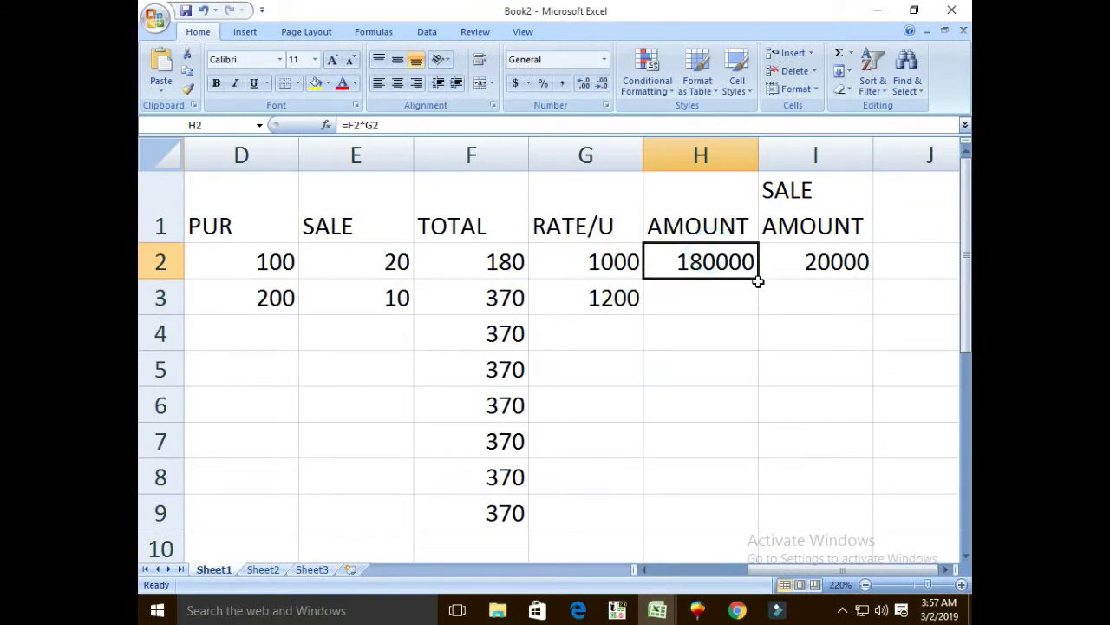
drag(760, 278, 744, 529)
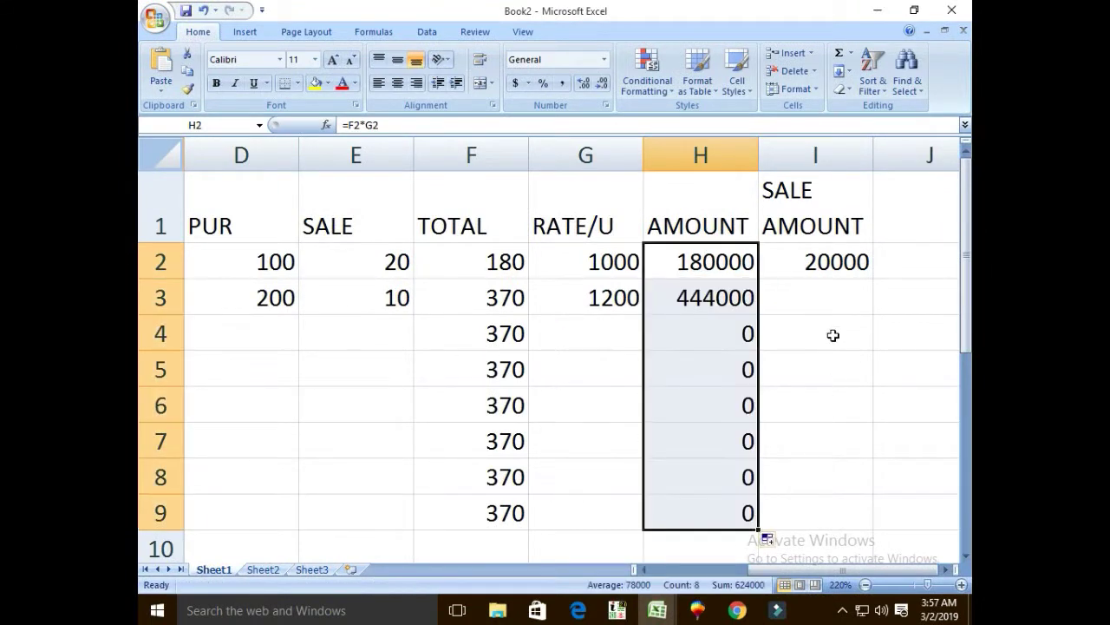
Step: Fill the SALE AMOUNT formula from I2 down through row 9
click(834, 274)
drag(874, 278, 846, 525)
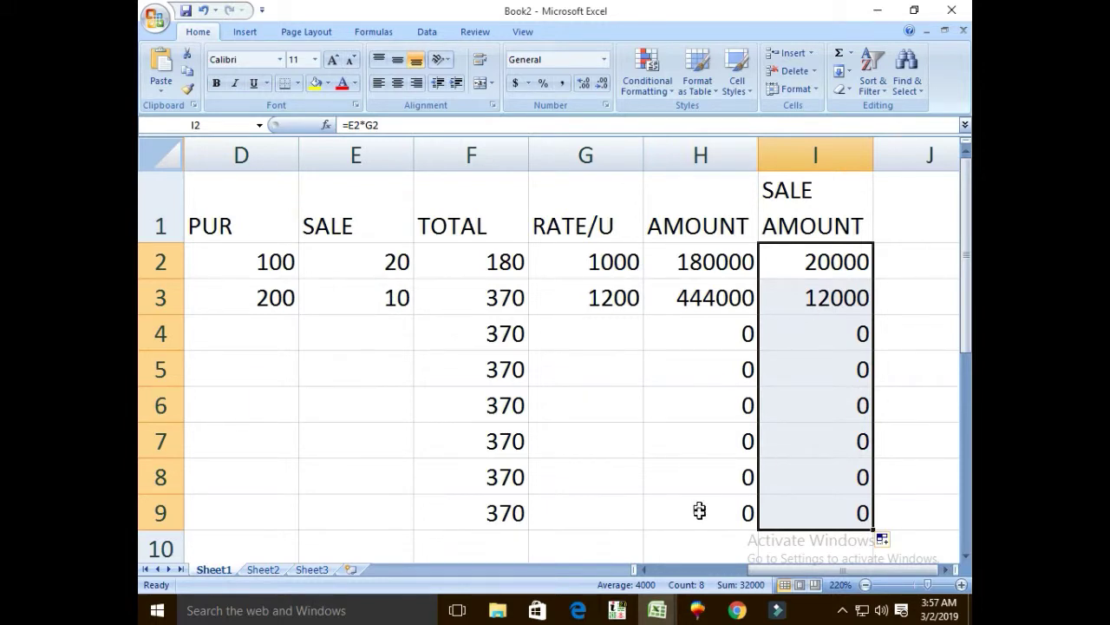
drag(646, 569, 623, 576)
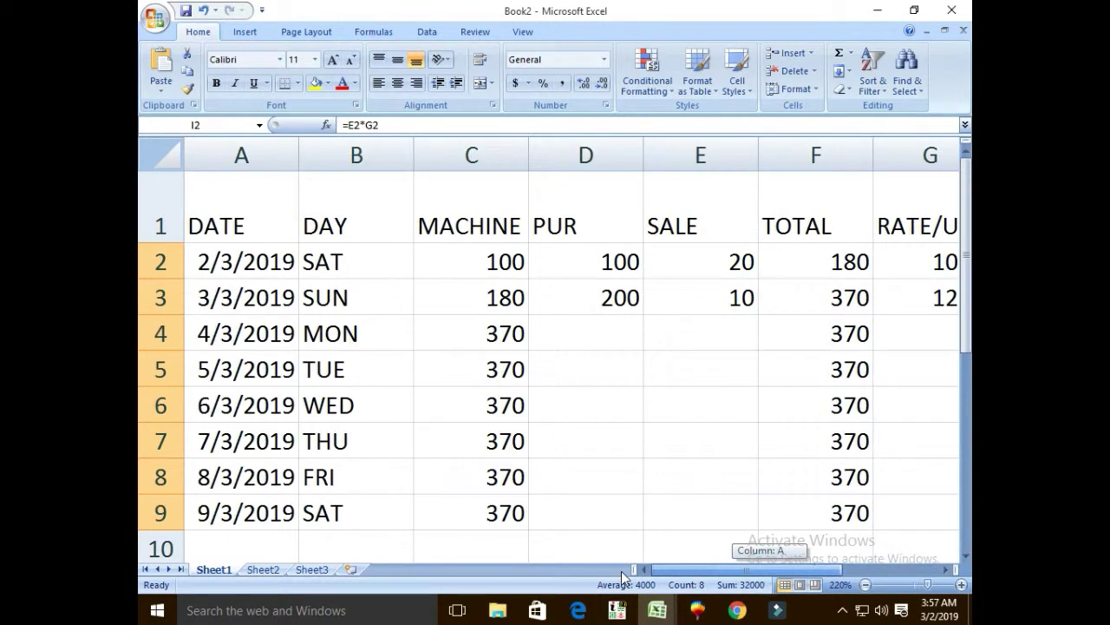
Step: Enter PUR of 100, 50 and 200 for Monday to Wednesday in D4:D6
click(583, 332)
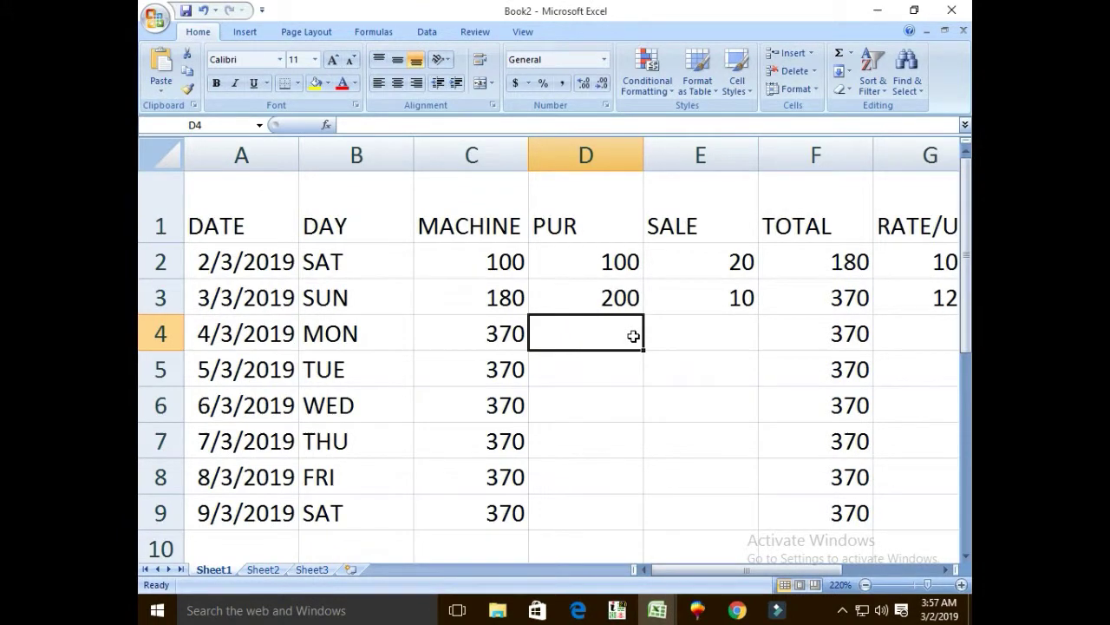
text(100)
key(Return)
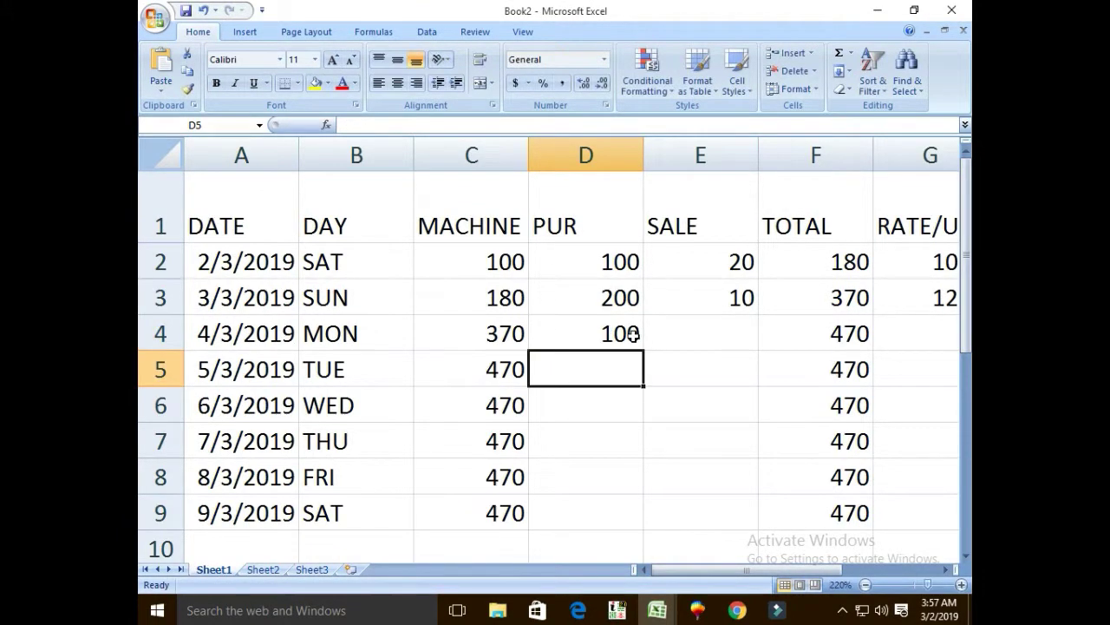
text(50)
key(Return)
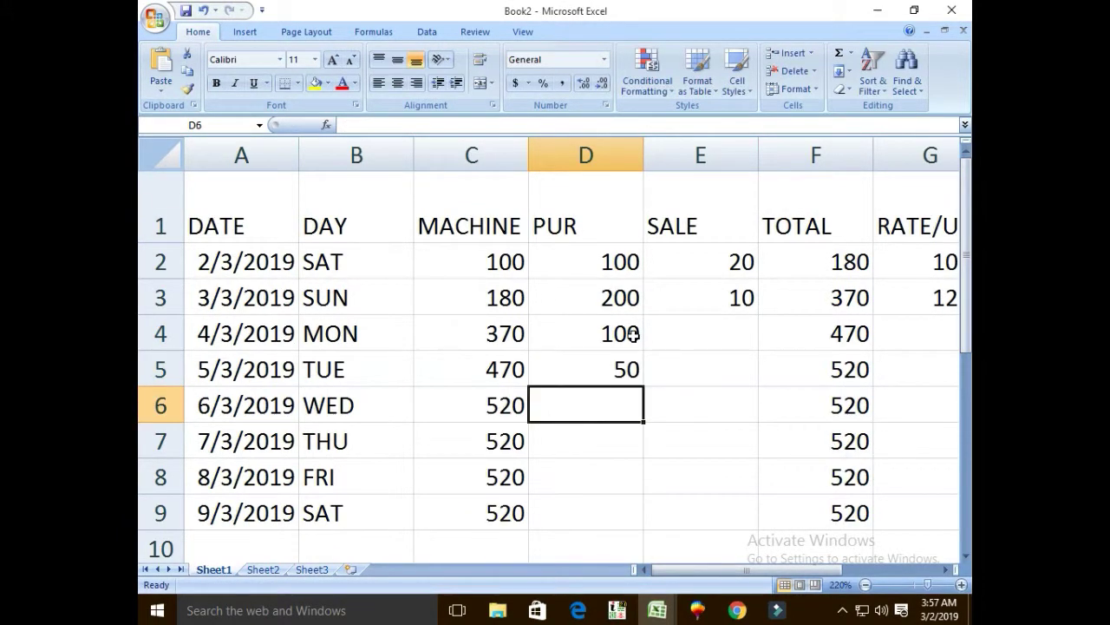
text(200)
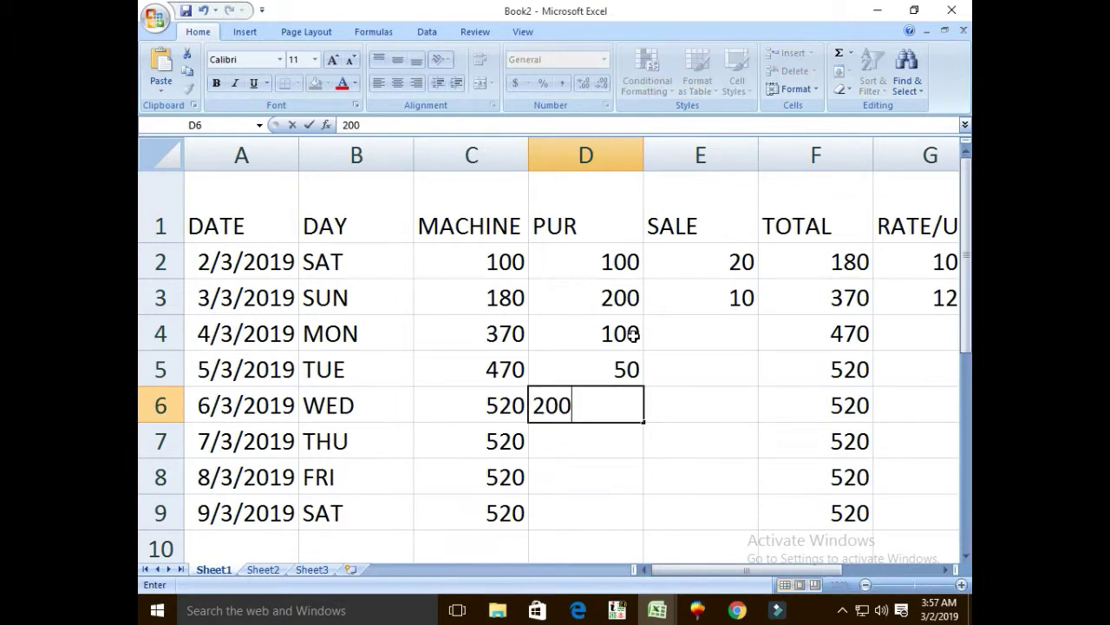
key(Return)
Step: Enter PUR of 100, 800 and 0 for Thursday to Saturday in D7:D9
text(10)
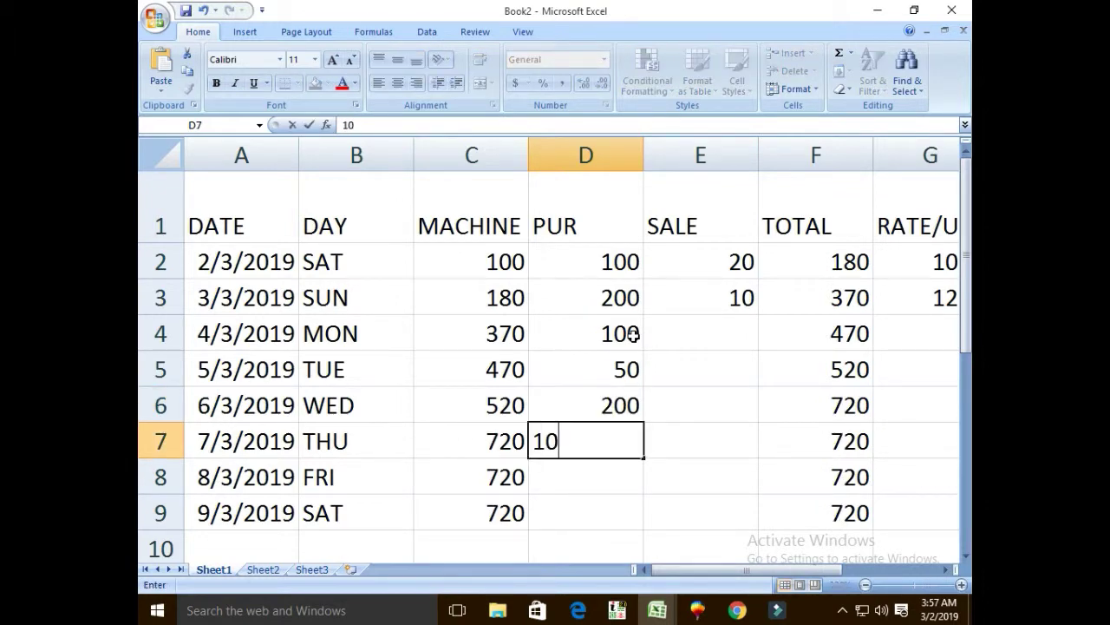
text(0)
key(Return)
text(800)
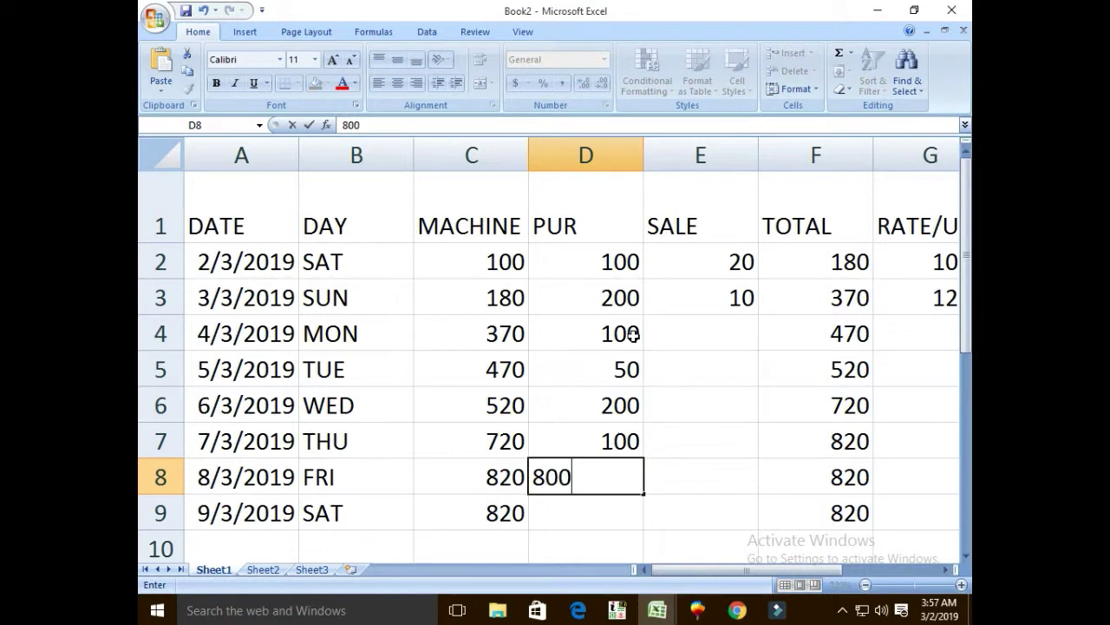
key(Return)
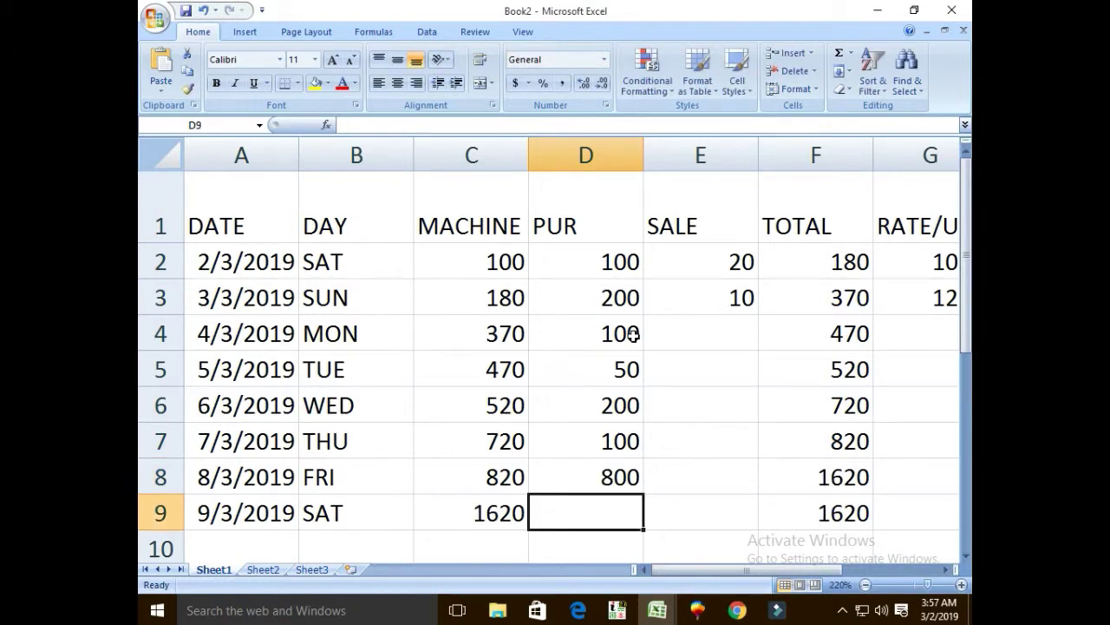
text(0)
key(Tab)
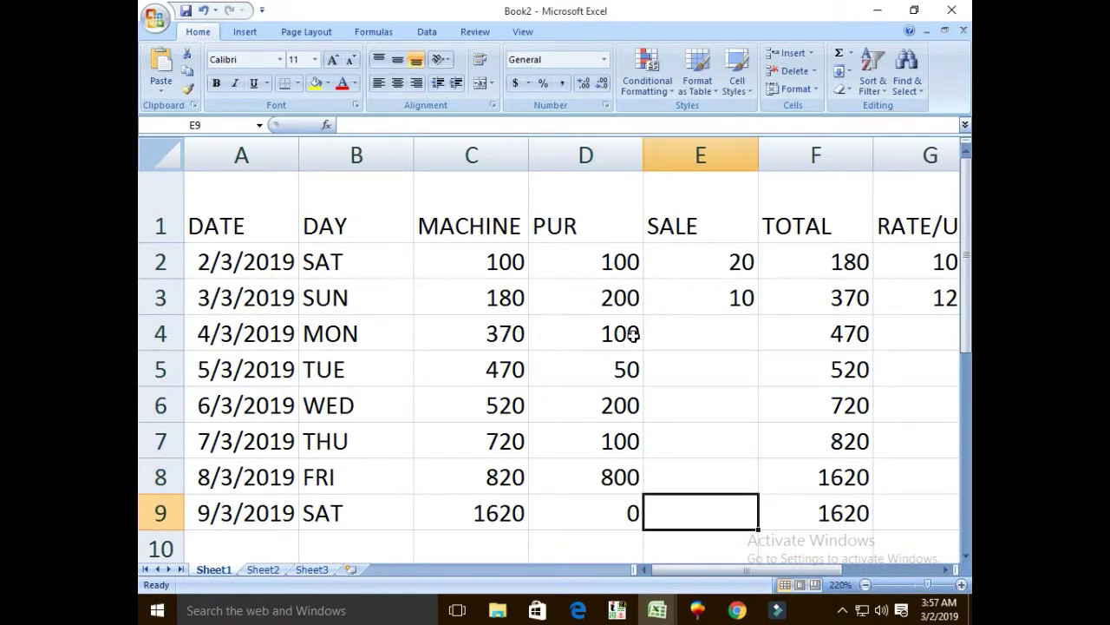
key(Up)
key(Up)
key(Up)
key(Up)
key(Up)
key(Up)
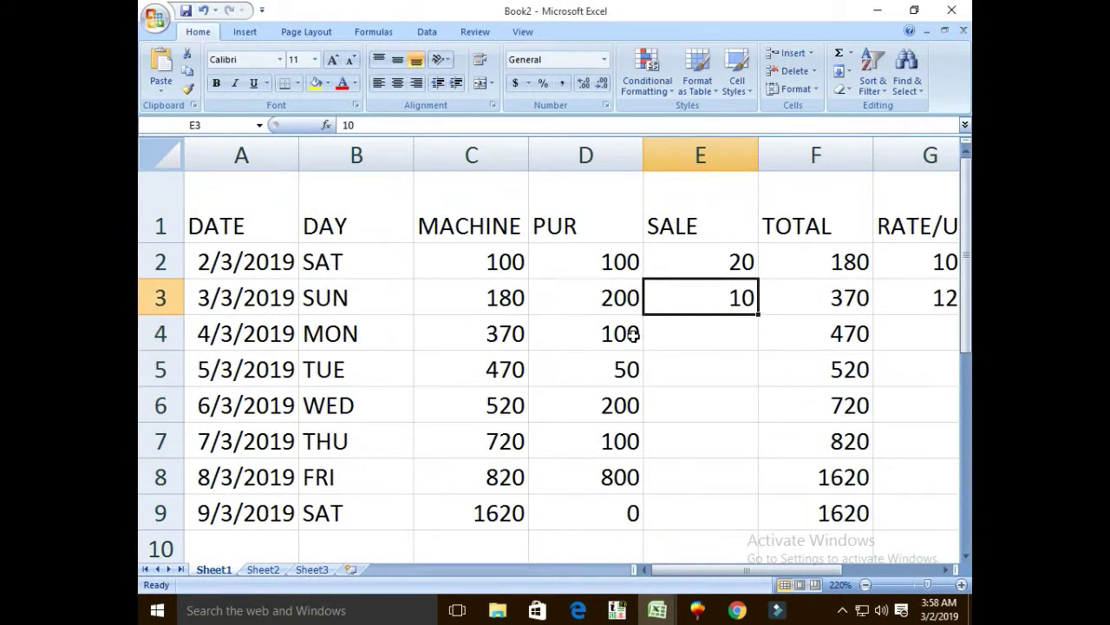
Step: Enter Monday's and Tuesday's SALE as 150 and 100 in E4:E5
key(Down)
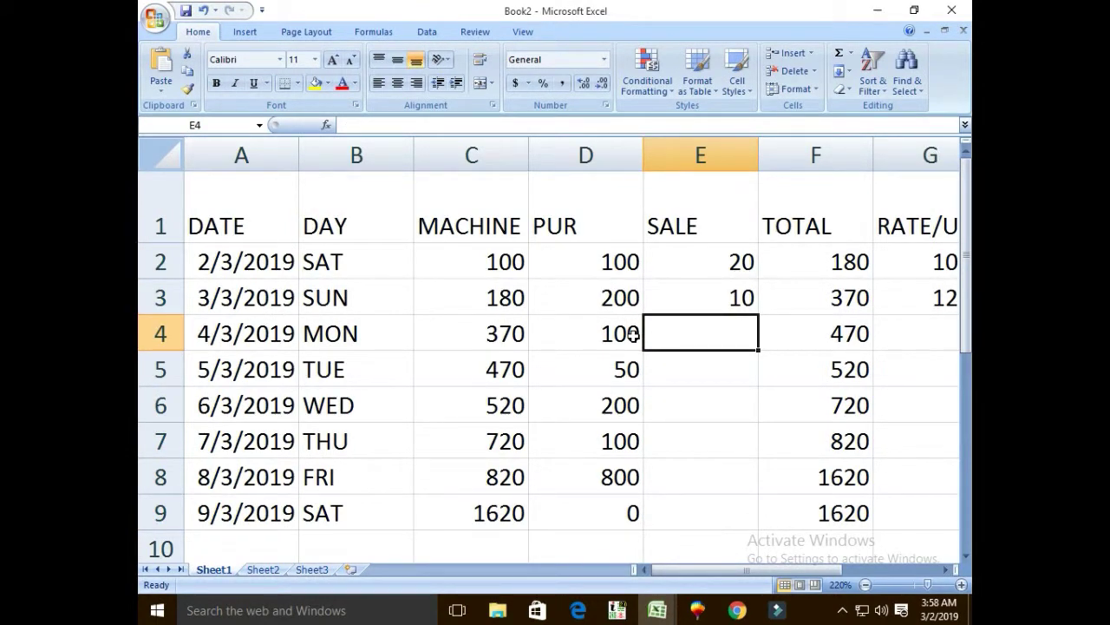
text(150)
key(Return)
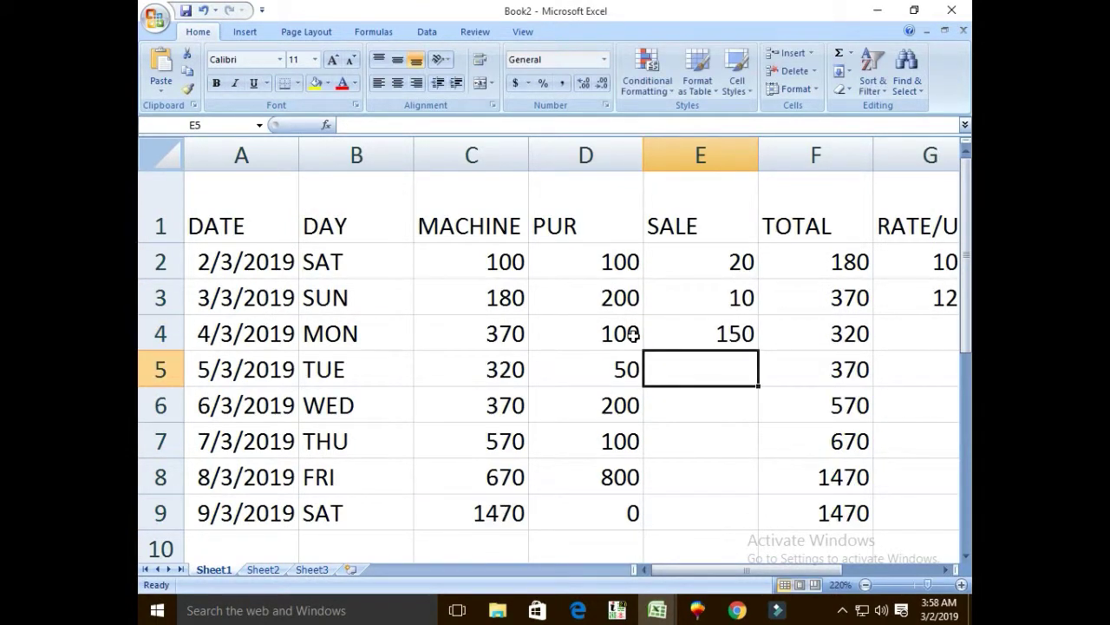
text(100)
key(Return)
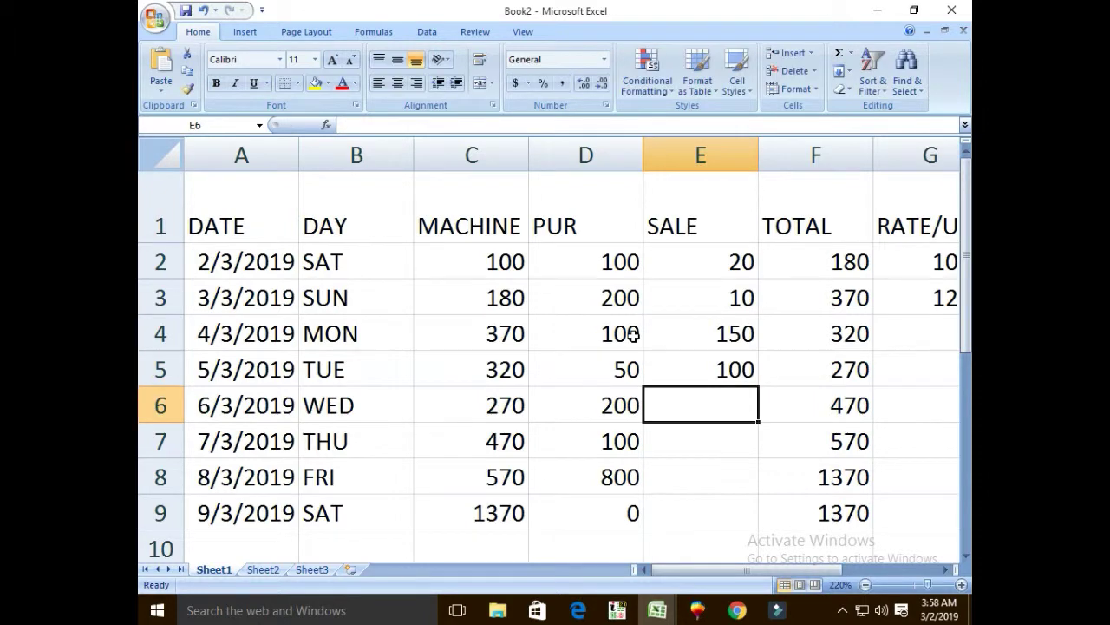
Step: Enter SALE of 20, 50, 12 and 0 for Wednesday to Saturday in E6:E9
text(20)
key(Return)
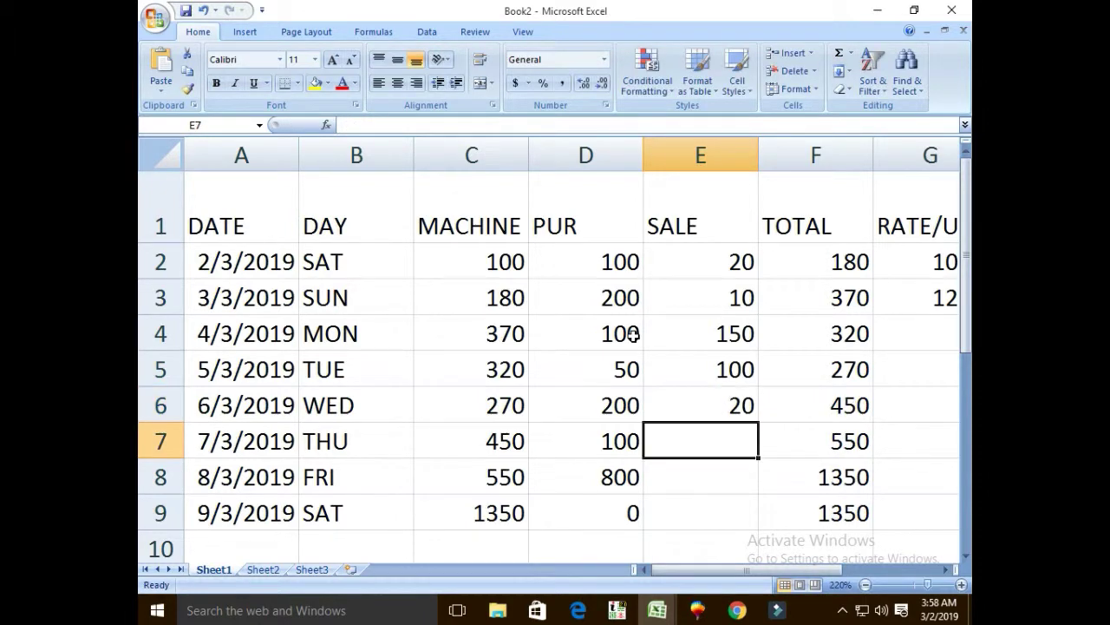
text(50)
key(Return)
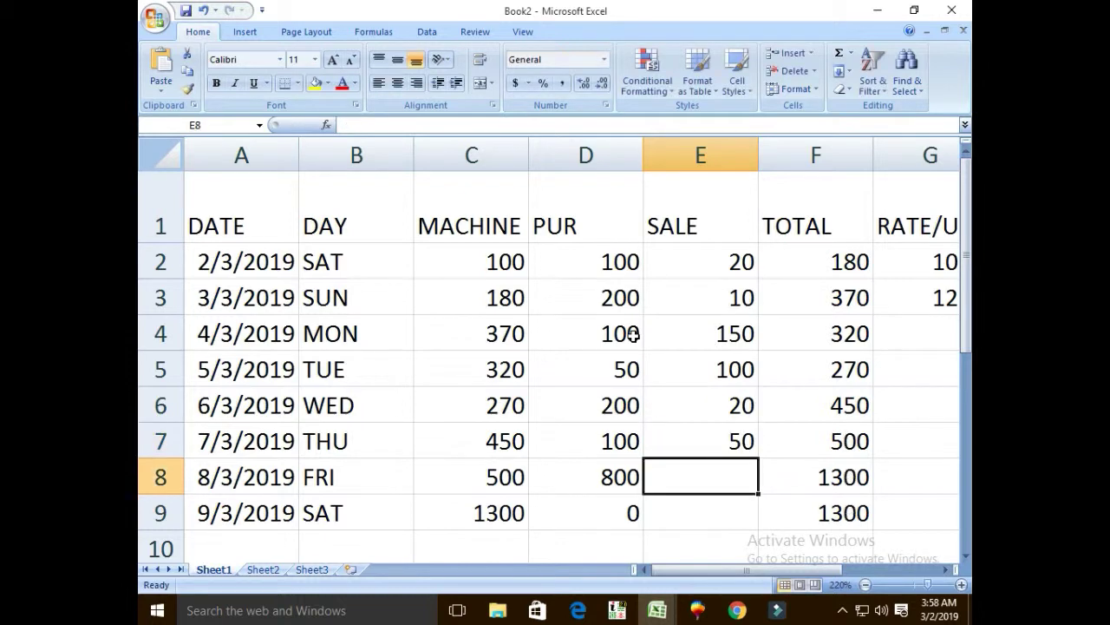
text(12)
key(Return)
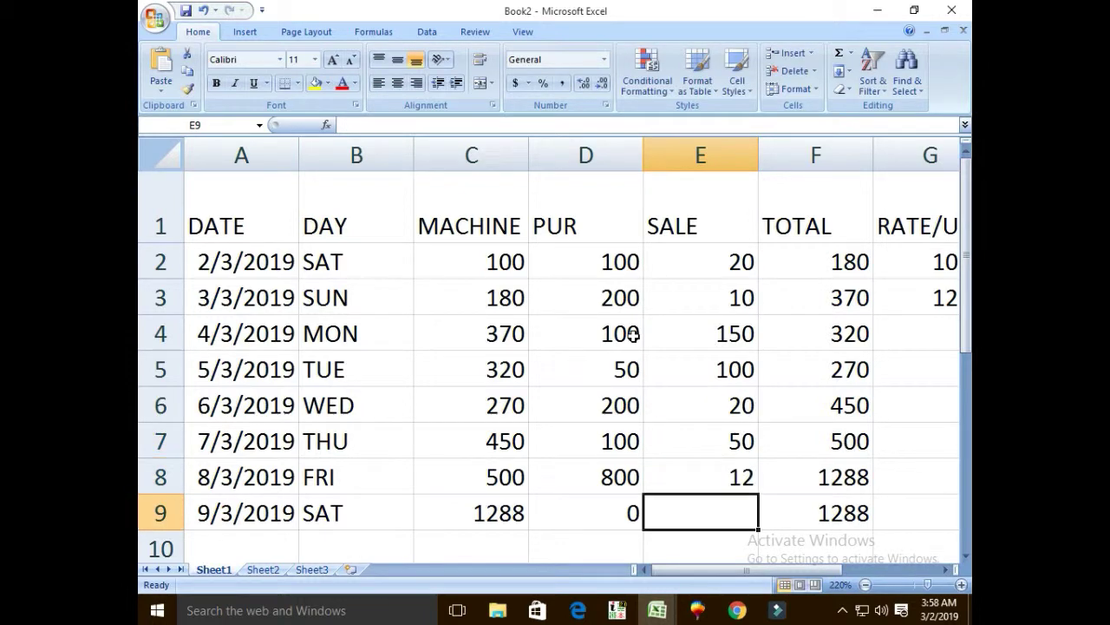
text(0)
key(Right)
key(Up)
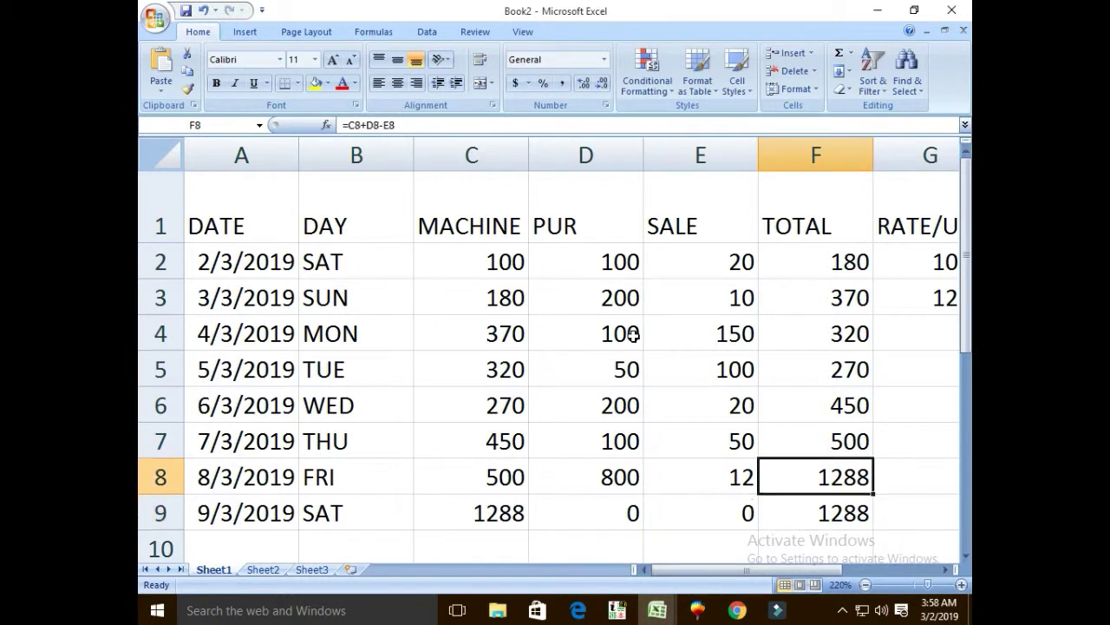
key(Up)
key(Up)
key(Up)
key(Up)
key(Up)
key(Up)
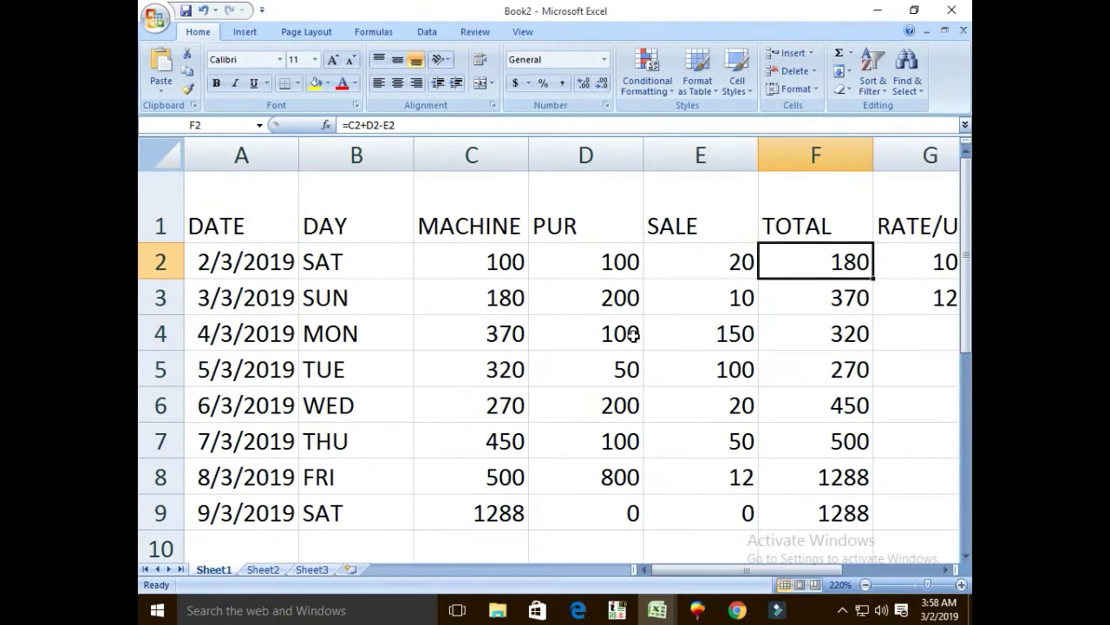
key(Down)
key(Down)
key(Down)
key(Down)
key(Down)
key(Down)
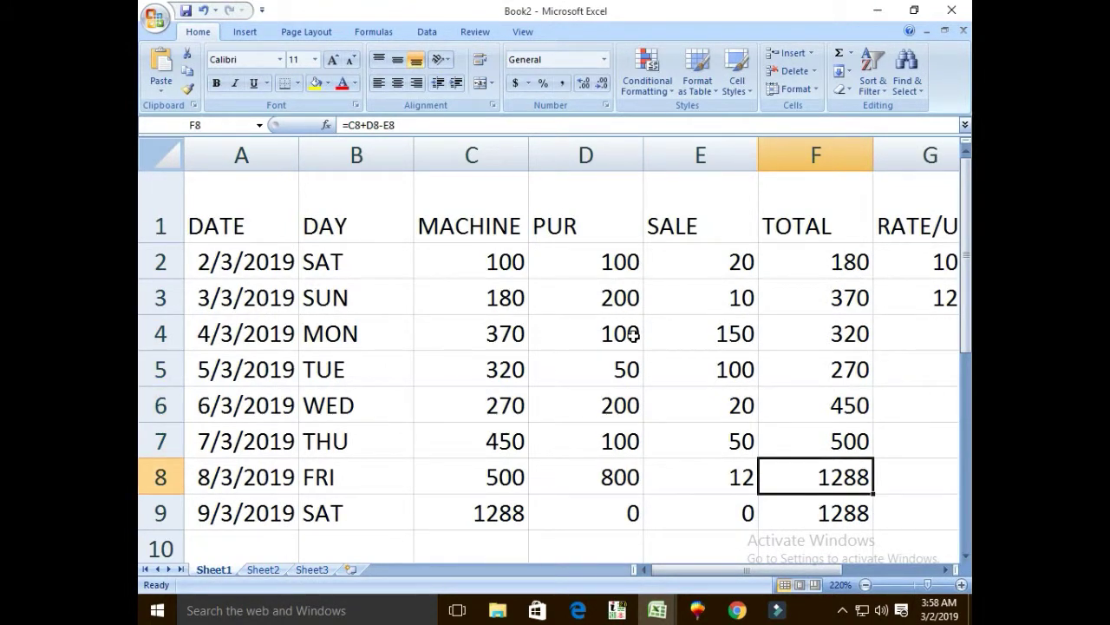
key(Down)
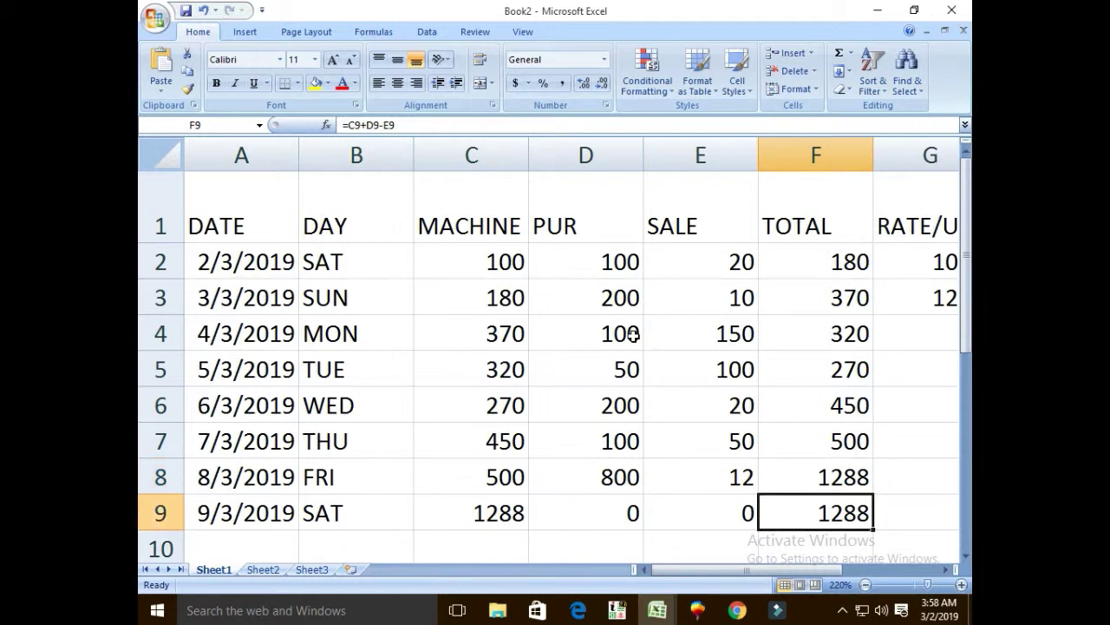
key(Right)
key(Up)
Step: Enter RATE/U of 1300, 1000 and 1500 for Monday to Wednesday in G4:G6
key(Up)
key(Up)
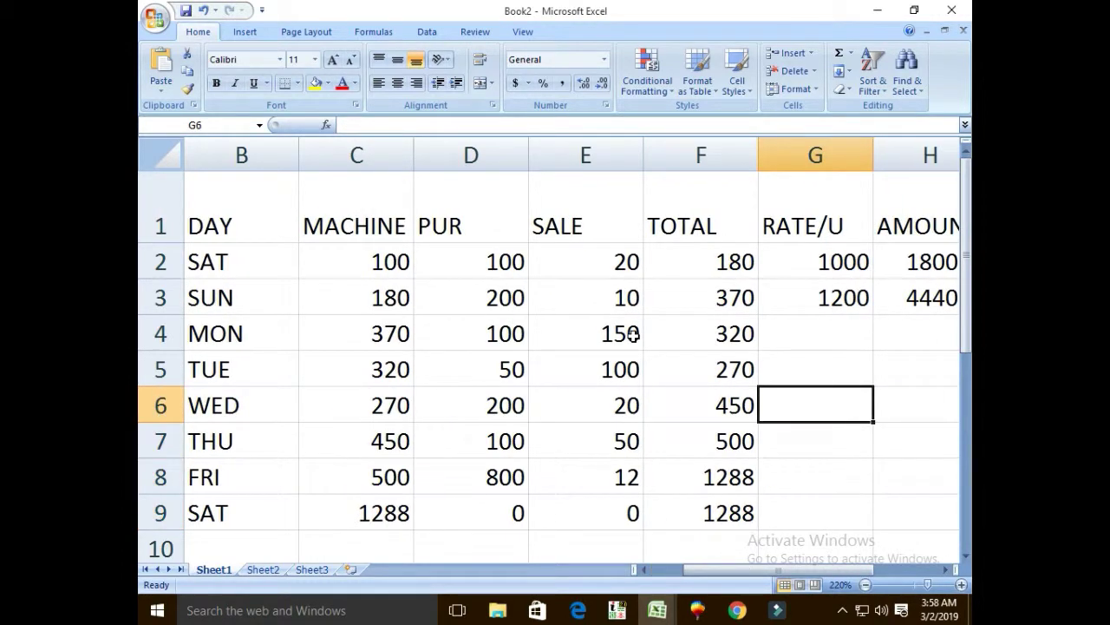
key(Up)
key(Up)
text(1300)
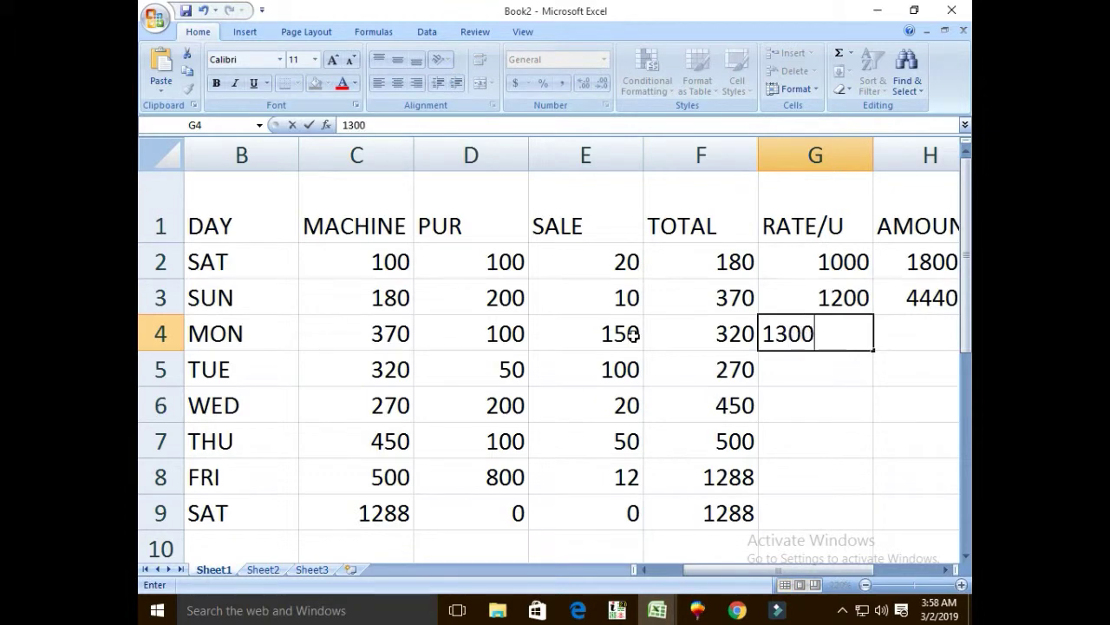
key(Return)
text(10)
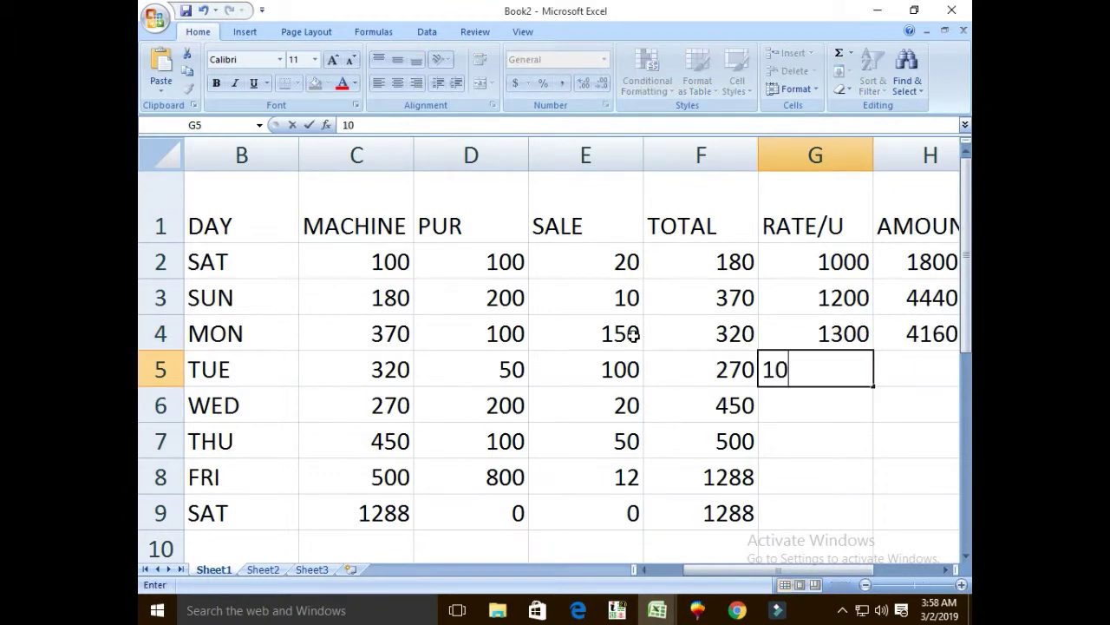
text(00)
key(Return)
text(150)
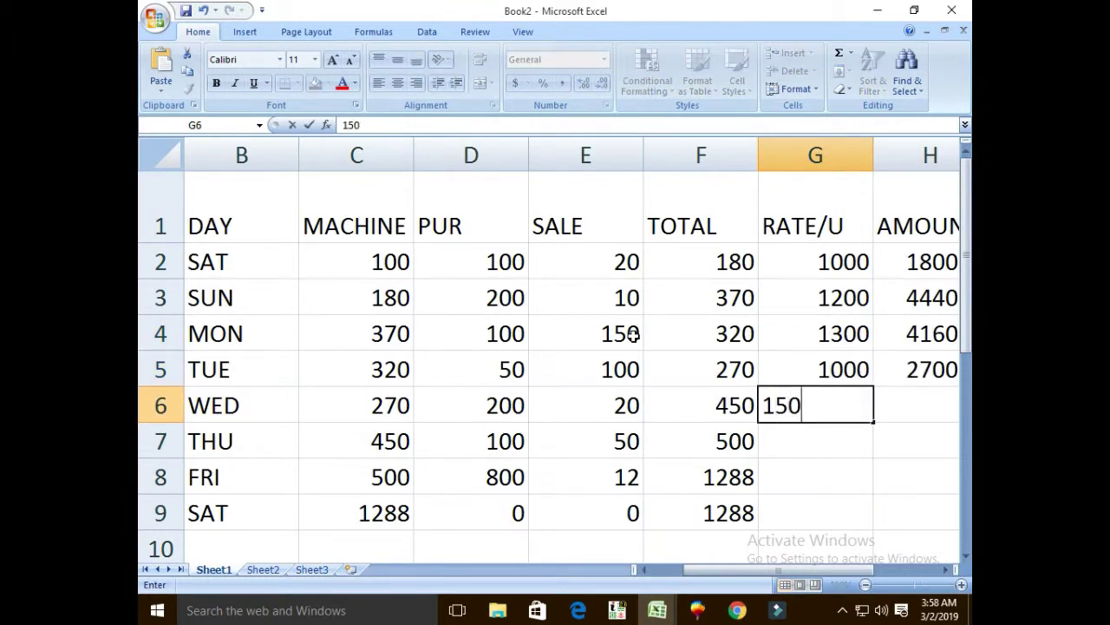
text(0)
key(Return)
Step: Enter RATE/U of 1200, 1000 and 1000 for Thursday to Saturday in G7:G9
text(1200)
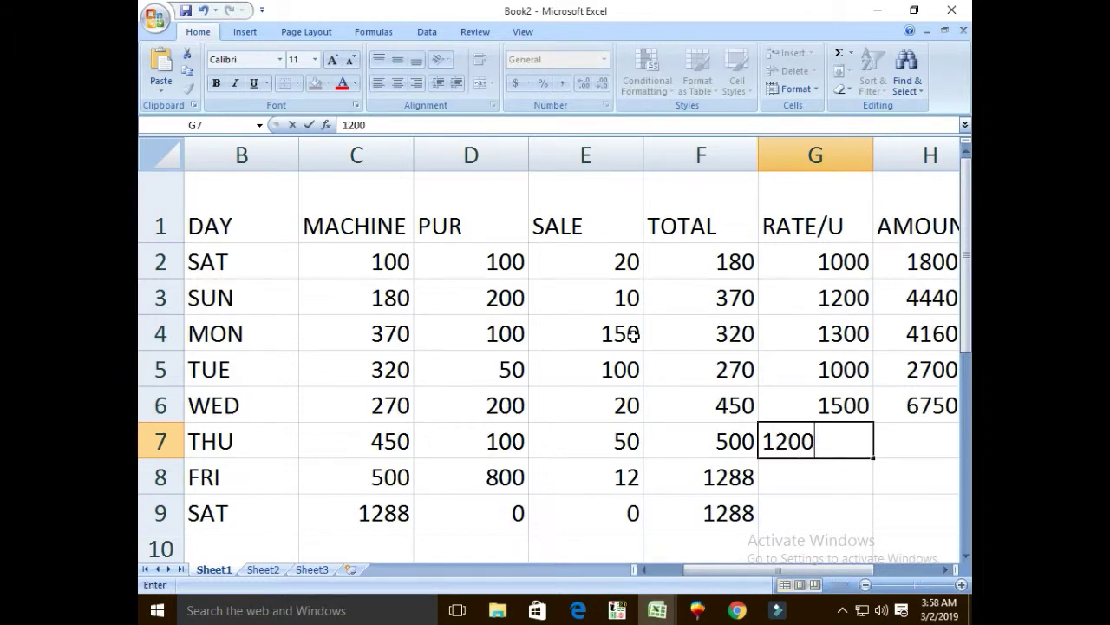
key(Return)
text(1000)
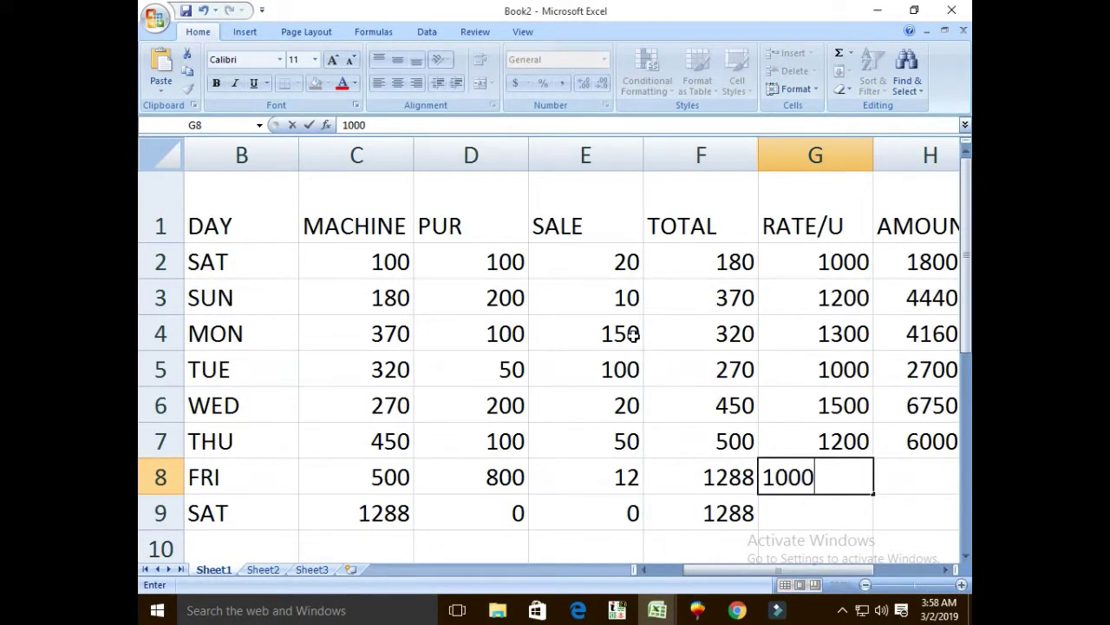
key(Return)
text(10)
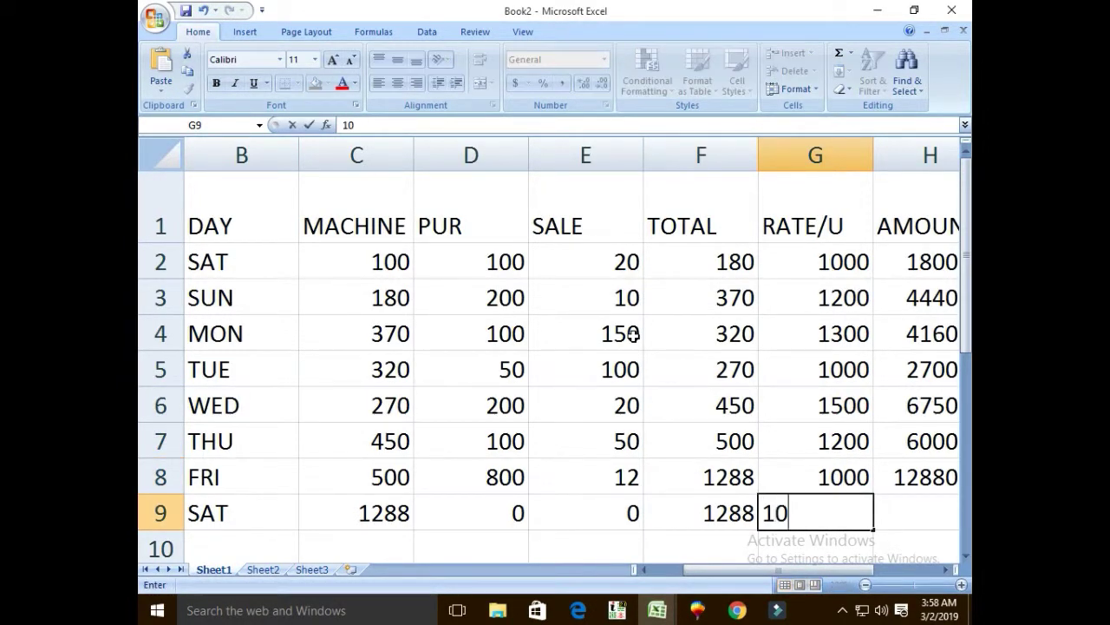
text(00)
key(Tab)
key(Tab)
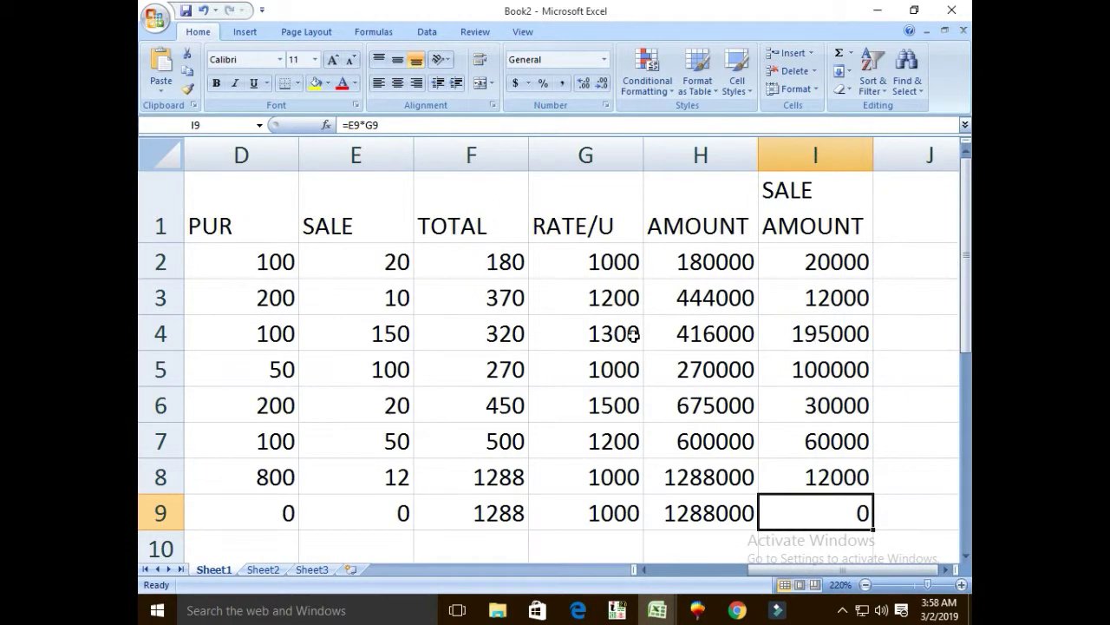
key(Left)
key(Left)
key(Right)
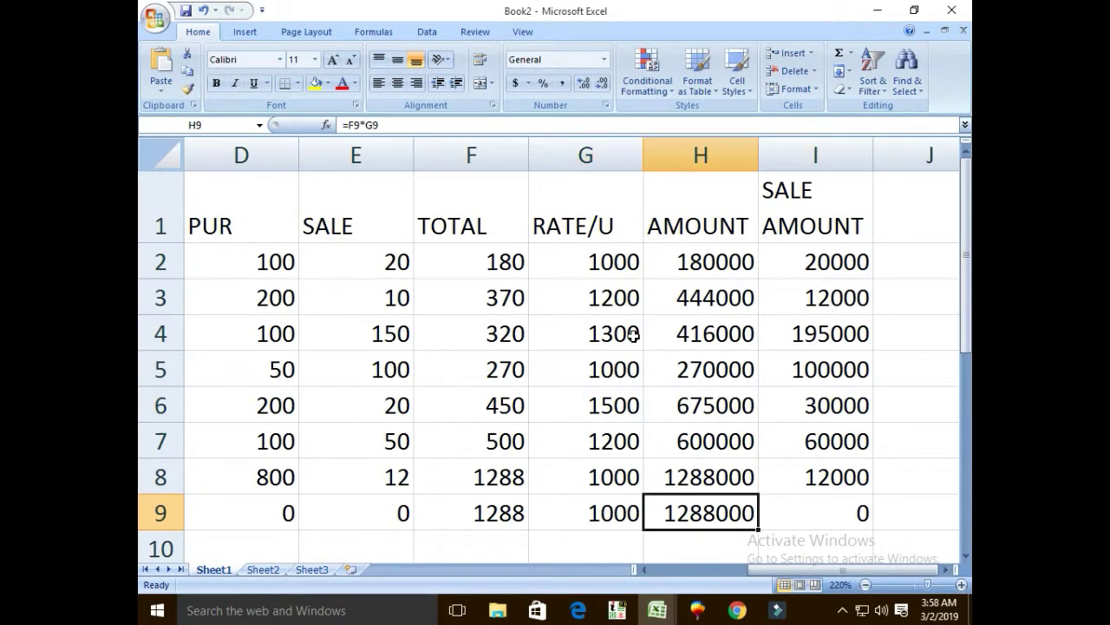
key(Right)
key(Up)
key(Up)
key(Up)
key(Up)
key(Up)
key(Up)
key(Up)
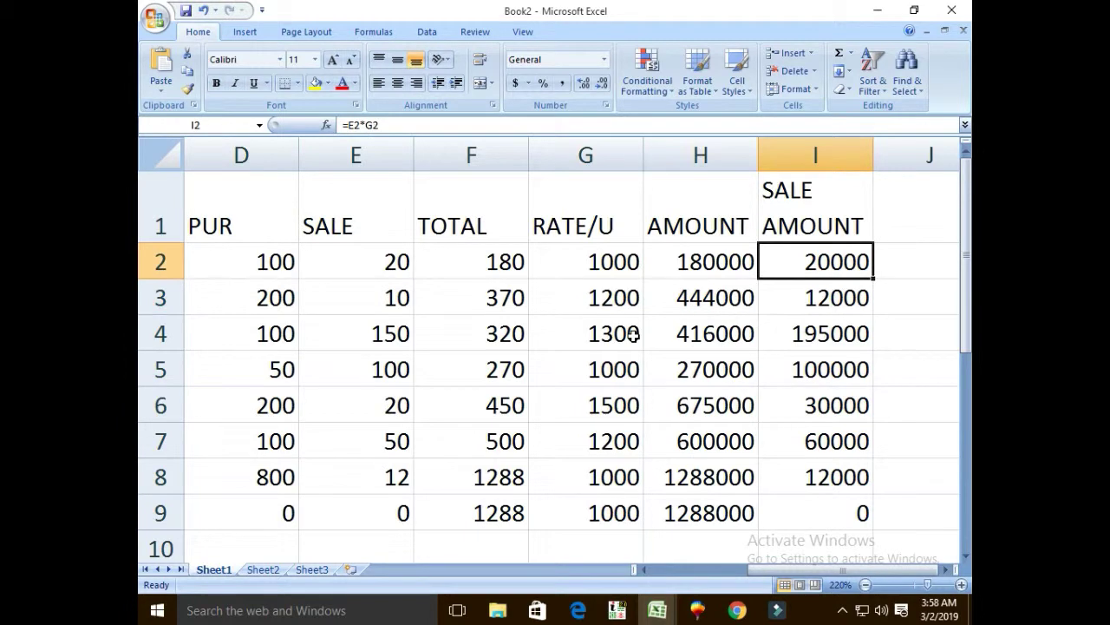
key(Down)
key(Down)
key(Down)
key(Down)
key(Down)
key(Down)
key(Down)
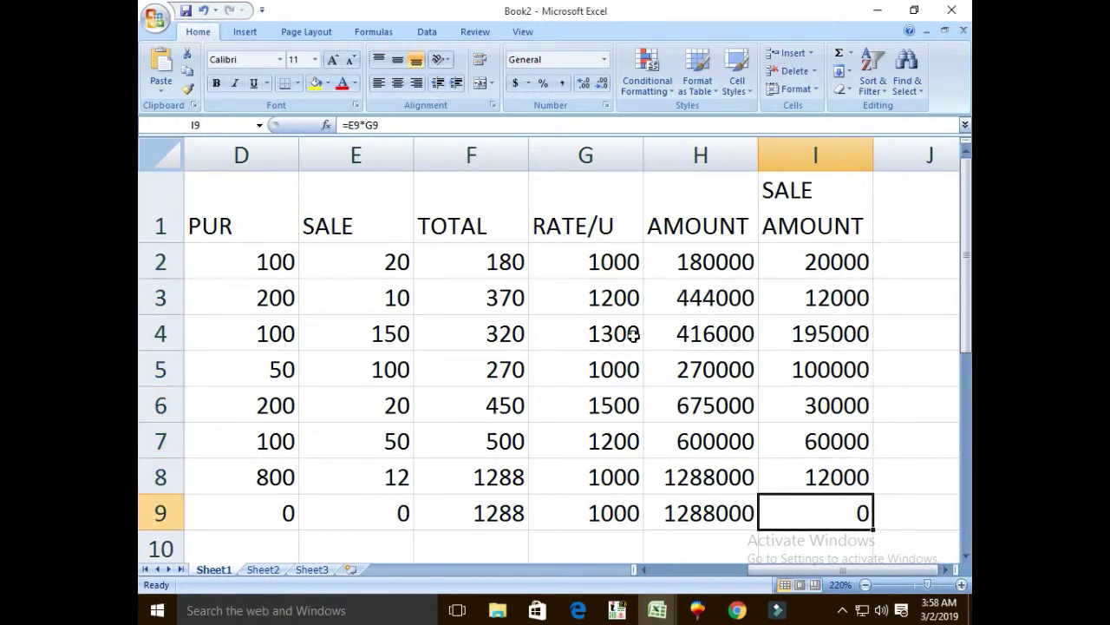
key(Left)
key(Home)
key(Up)
key(Up)
key(Up)
key(Up)
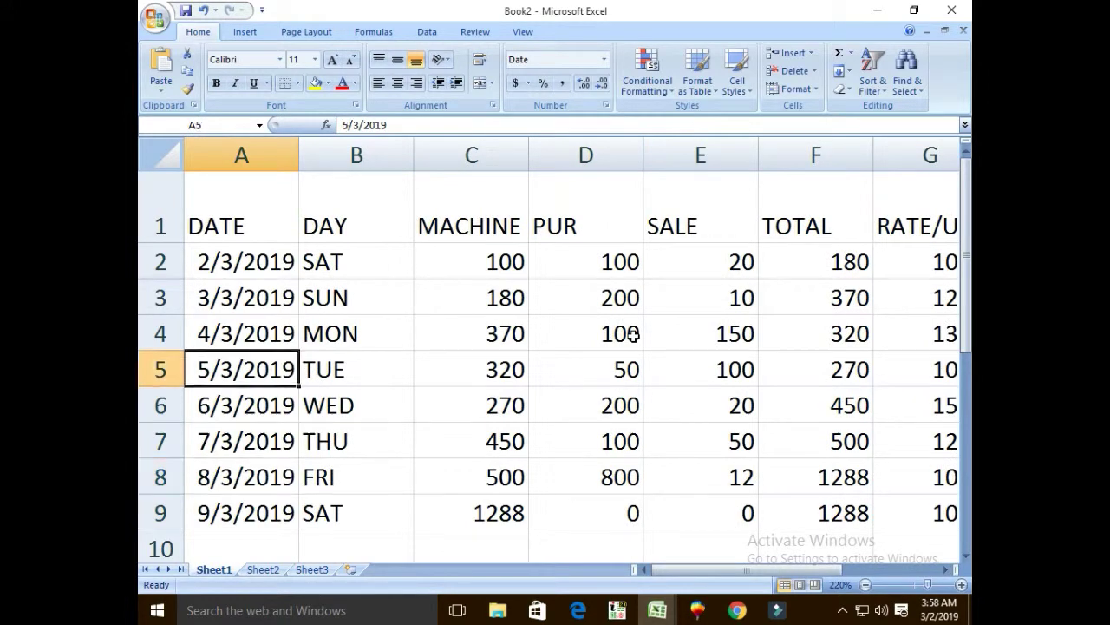
key(Up)
key(Up)
key(Up)
key(Down)
key(Right)
key(Right)
key(Left)
key(Right)
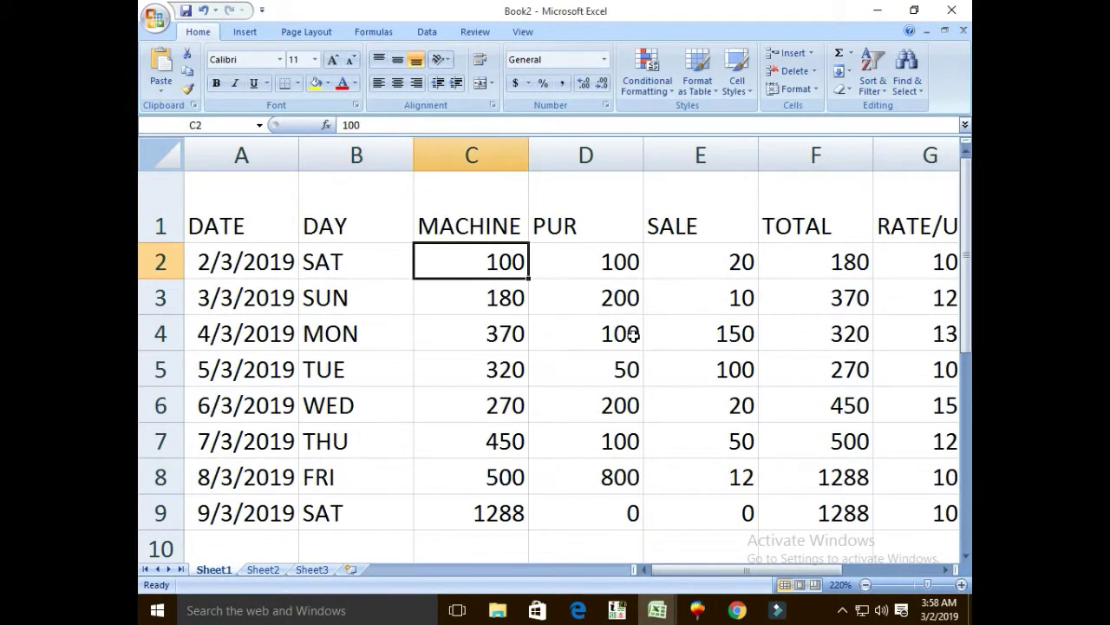
key(Right)
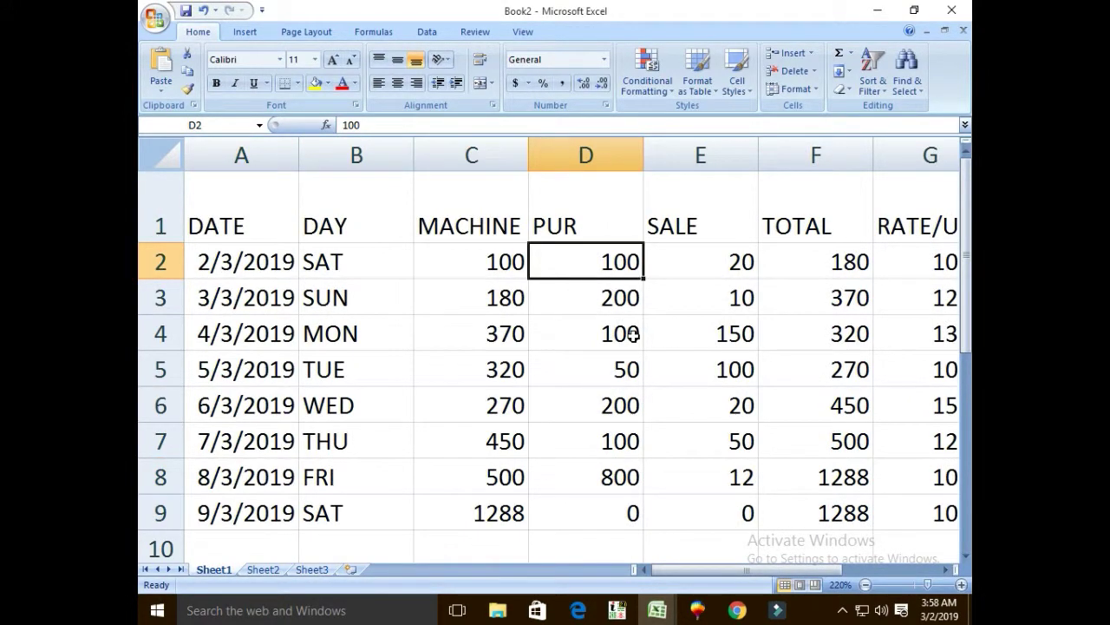
key(Right)
key(Right)
key(Right)
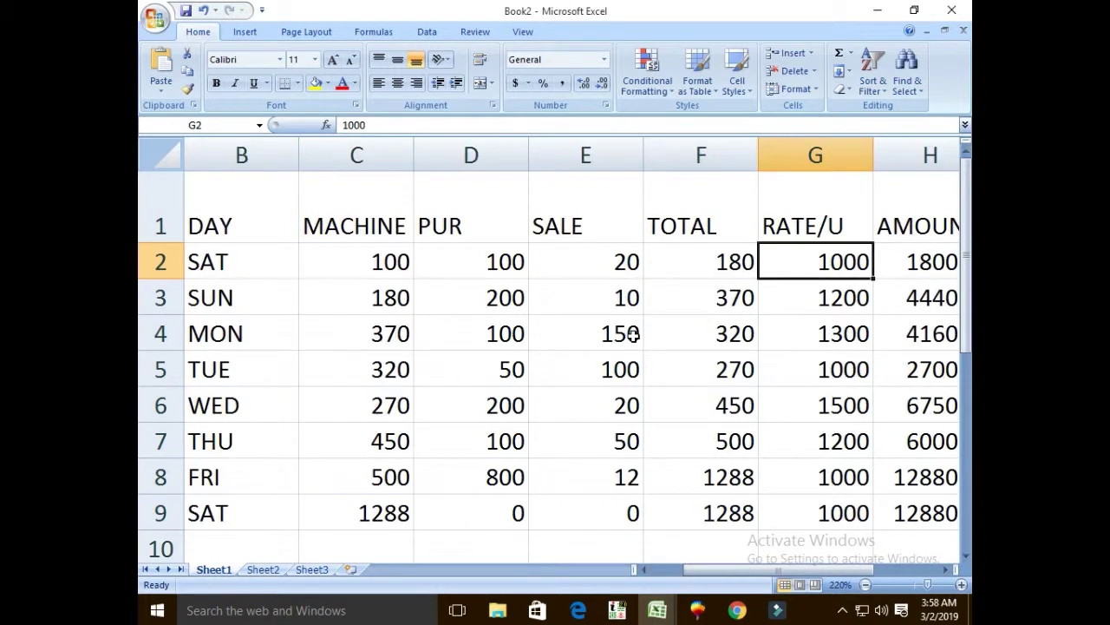
key(Right)
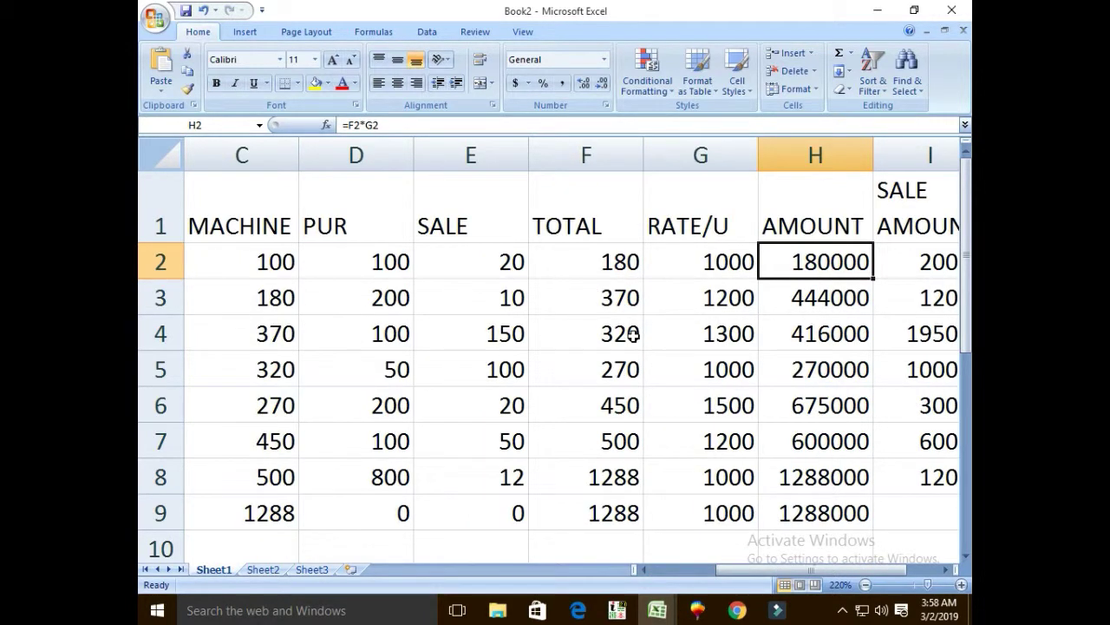
key(Right)
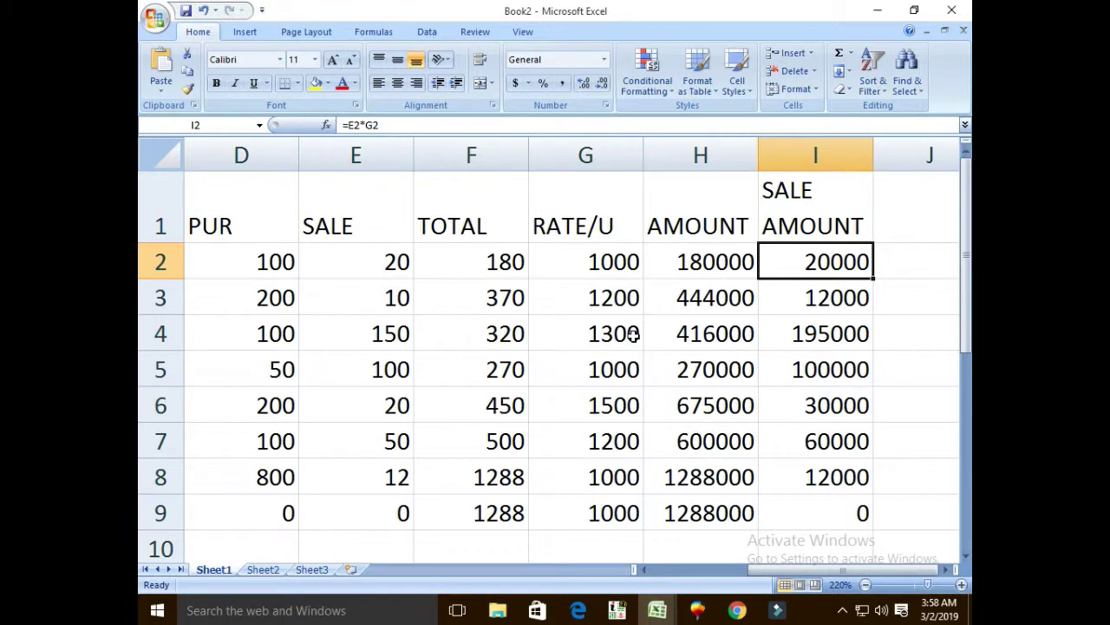
key(Left)
key(Left)
key(Left)
key(Left)
key(Right)
key(Right)
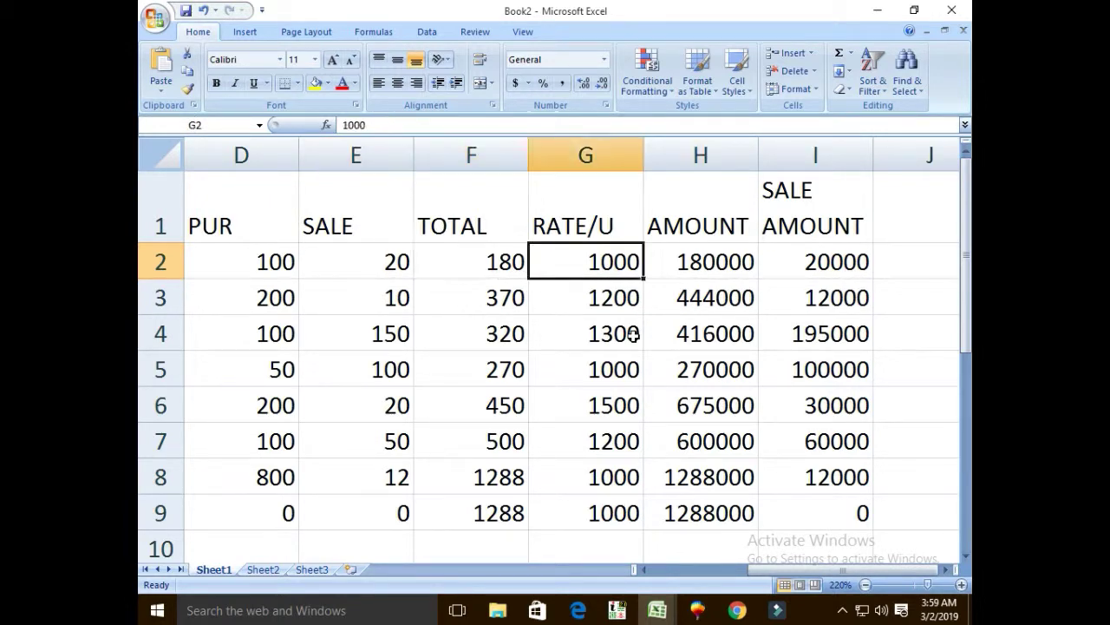
key(Right)
key(Right)
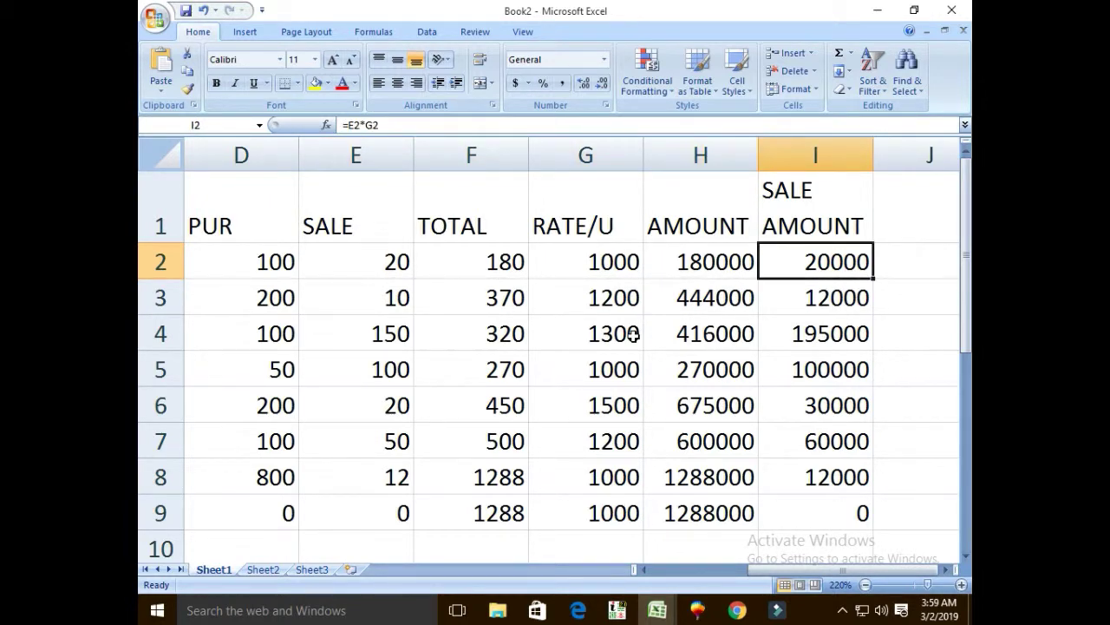
key(Left)
key(Left)
key(Left)
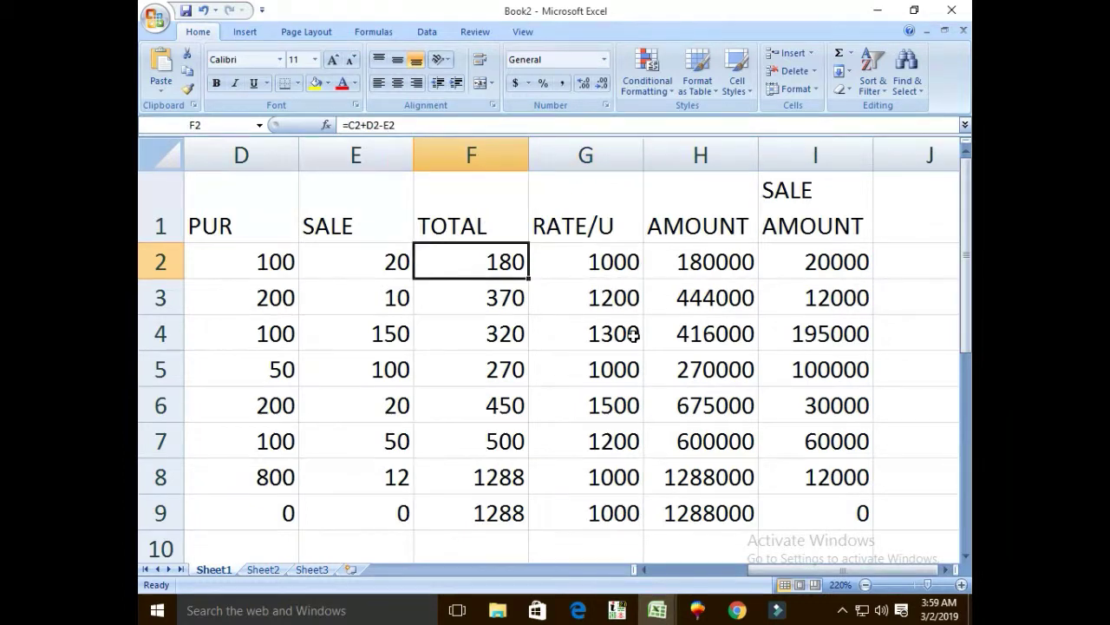
key(Left)
key(Left)
key(Left)
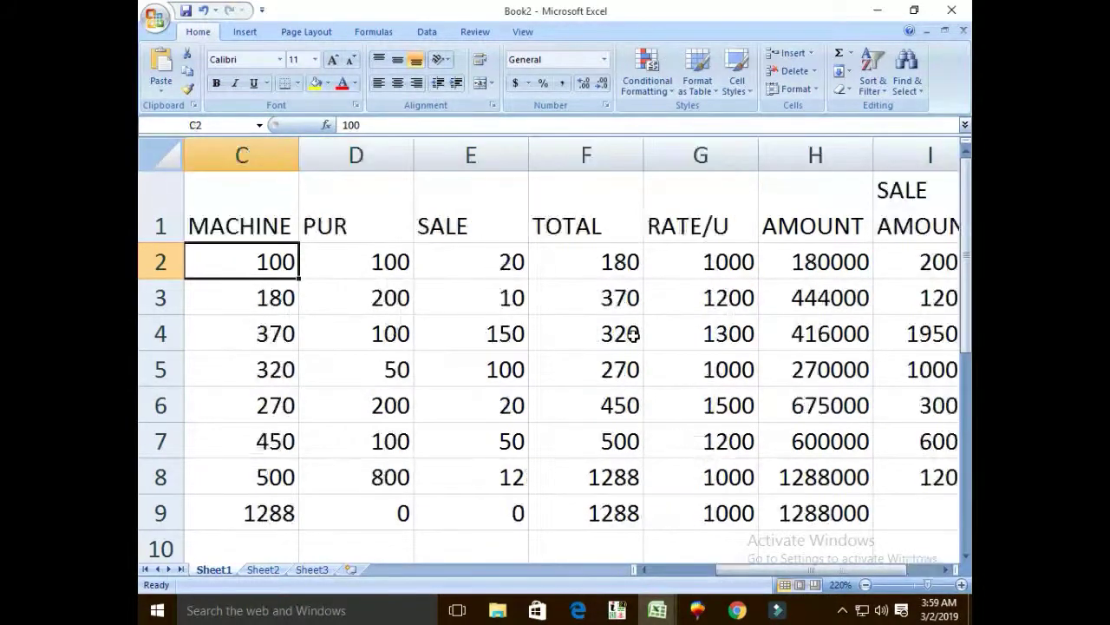
key(Left)
key(Left)
key(Down)
key(Right)
key(Right)
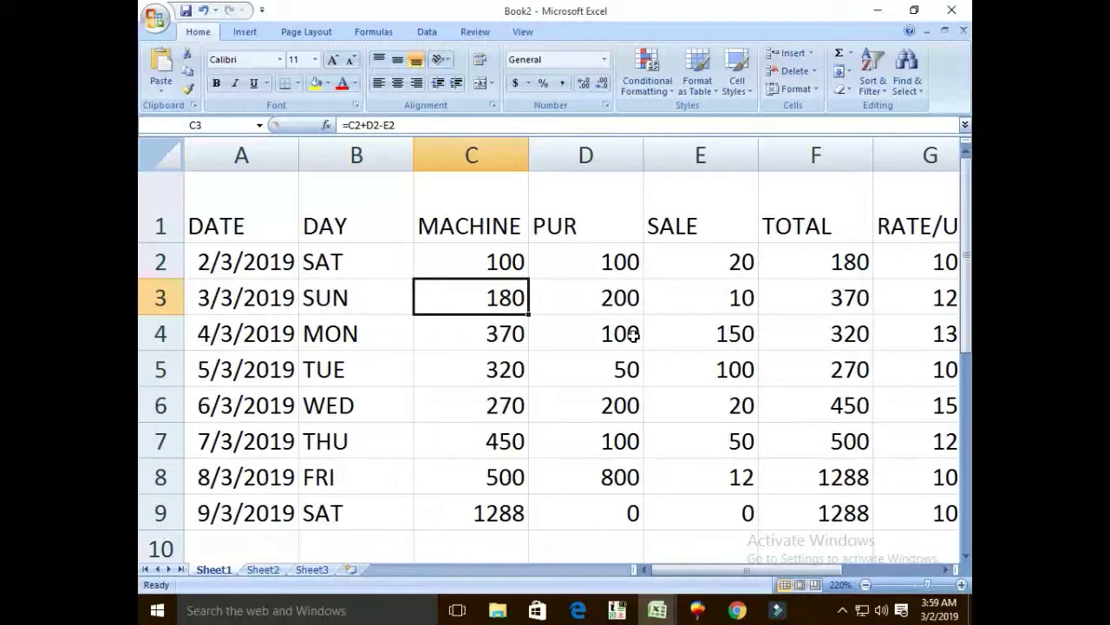